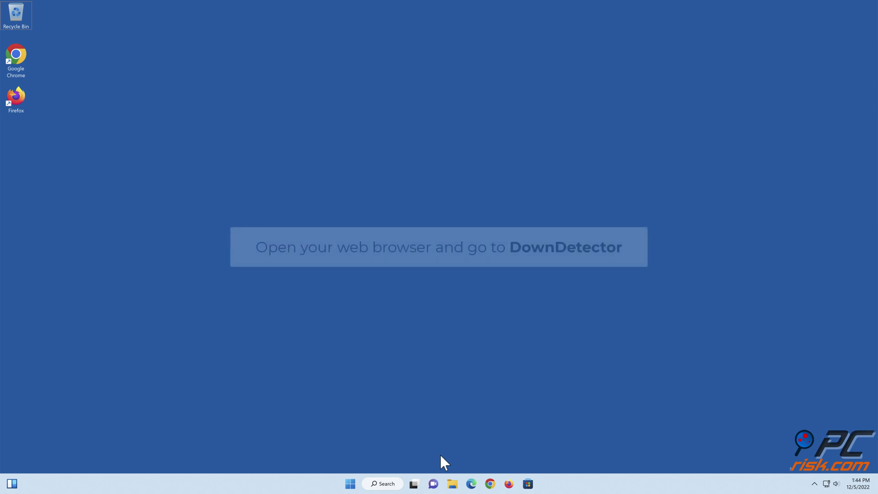
{"action": "left_click", "coordinate": [471, 483]}
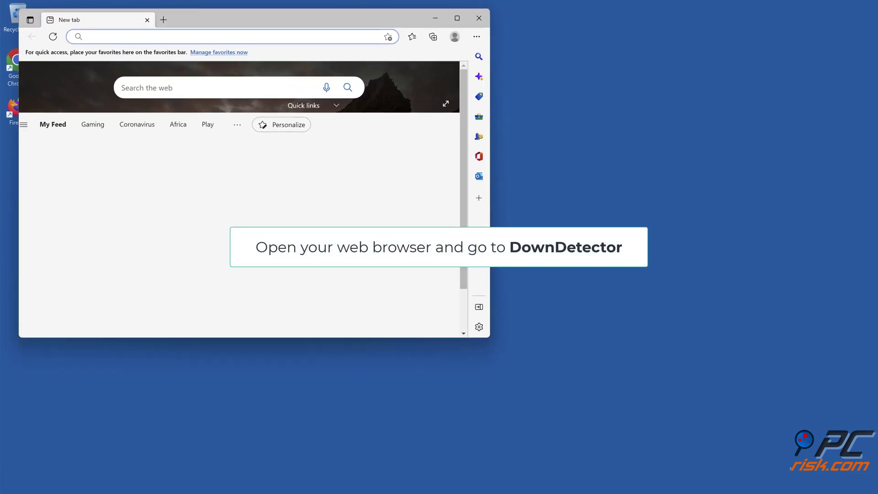
{"action": "type", "text": "https://downdetector.com/status/google-meet/"}
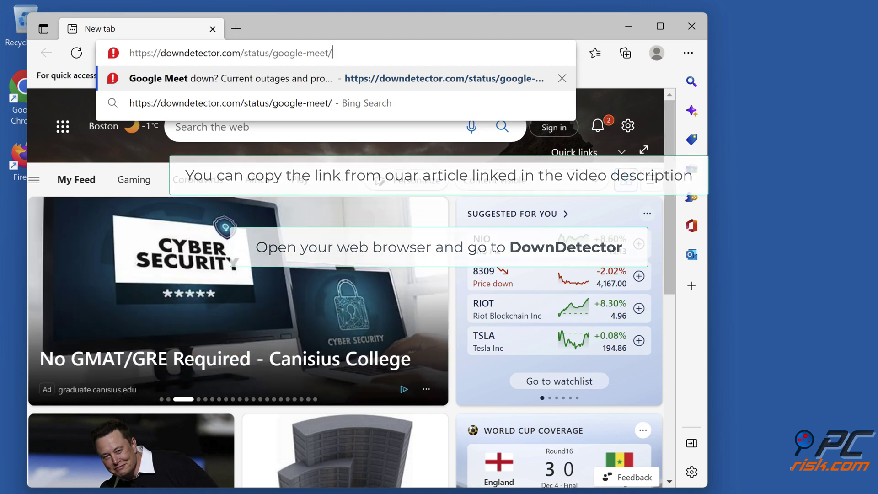
{"action": "key", "text": "Return"}
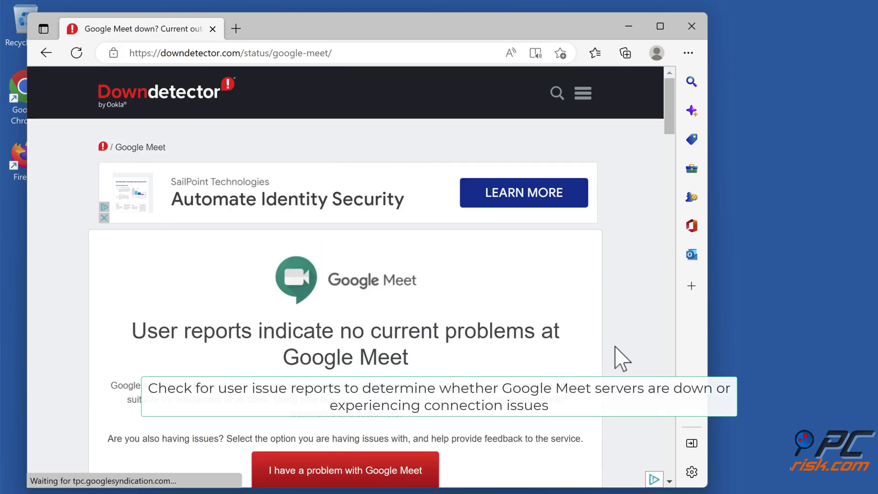
{"action": "scroll", "coordinate": [622, 358], "scroll_direction": "down", "scroll_amount": 8}
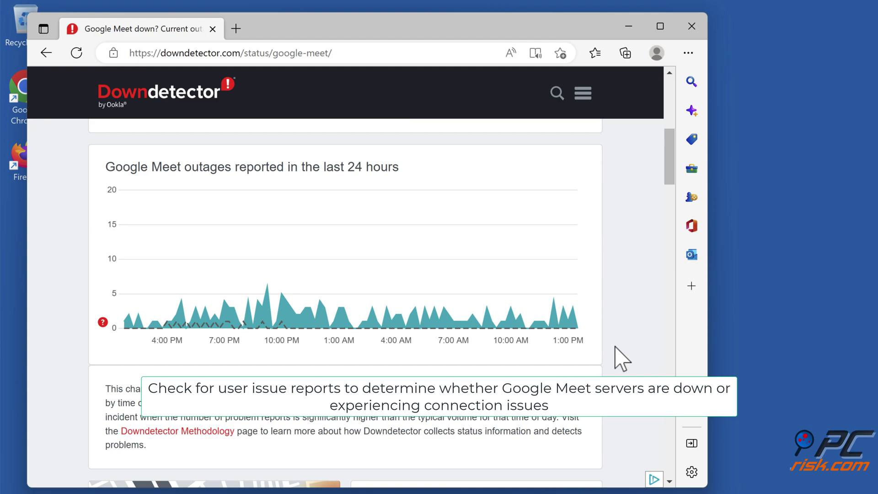
{"action": "scroll", "coordinate": [622, 359], "scroll_direction": "down", "scroll_amount": 17}
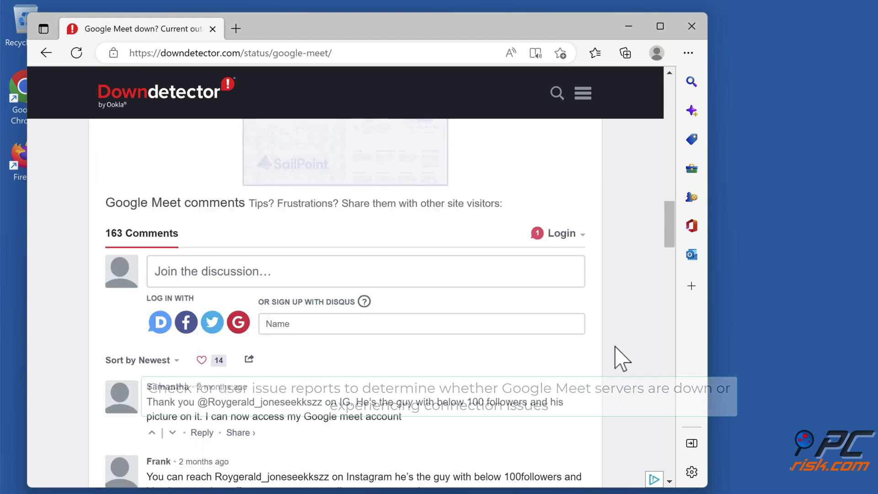
{"action": "scroll", "coordinate": [622, 359], "scroll_direction": "up", "scroll_amount": 20}
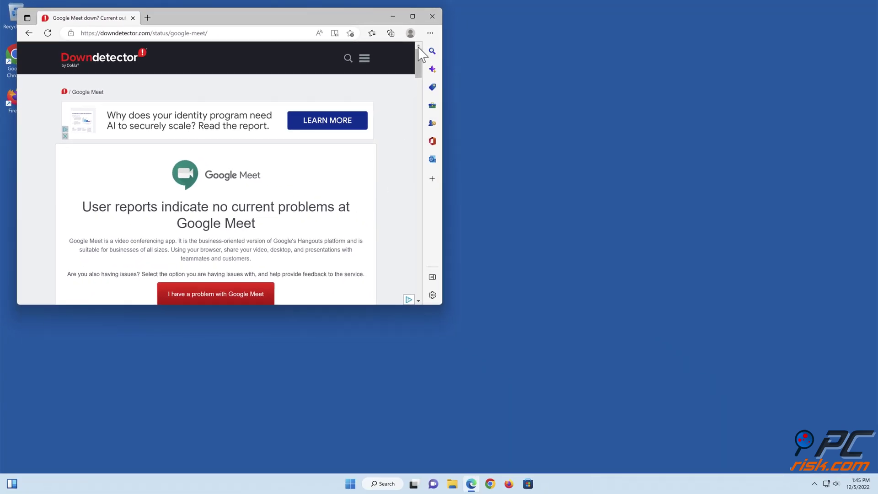
{"action": "left_click", "coordinate": [432, 17]}
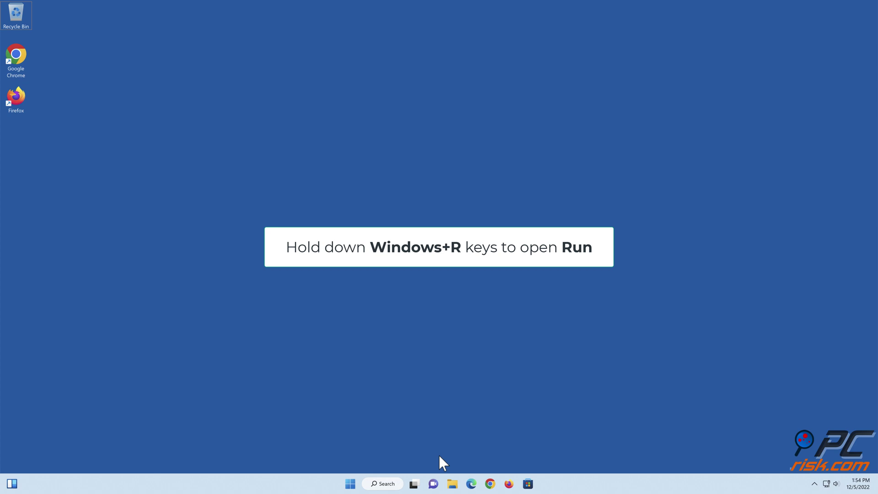
Step: Run ncpa.cpl to bring up Network Connections and open the properties of the Ethernet adapter
{"action": "key", "text": "super+r"}
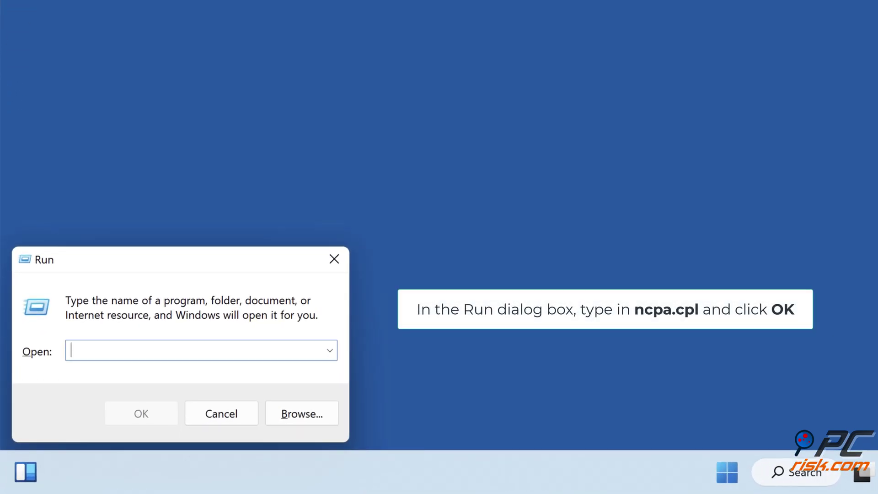
{"action": "type", "text": "ncpa.cpl"}
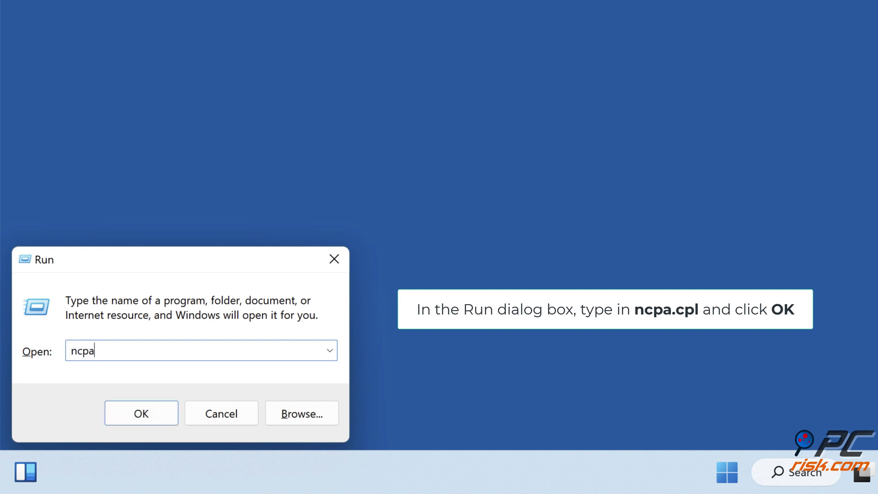
{"action": "left_click", "coordinate": [149, 422]}
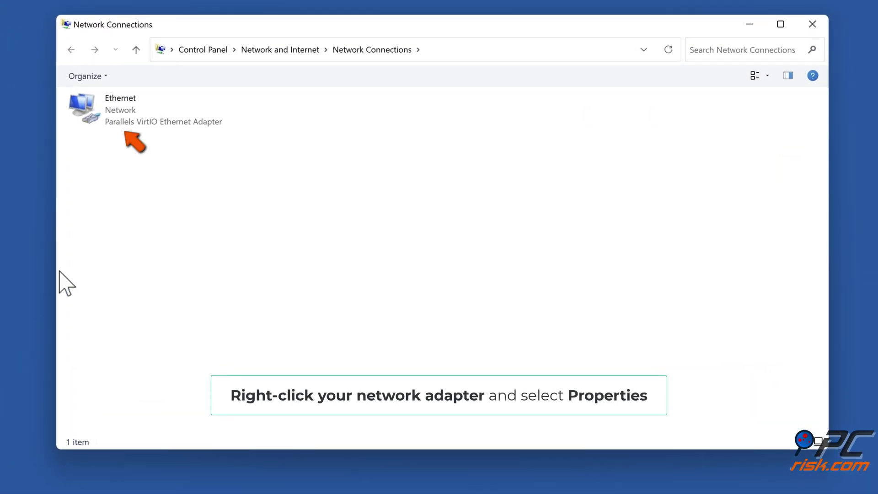
{"action": "right_click", "coordinate": [127, 124]}
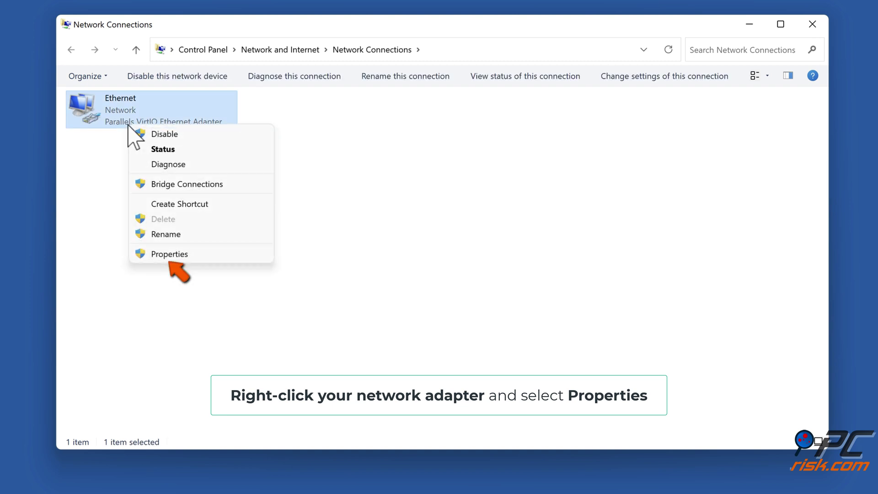
{"action": "left_click", "coordinate": [167, 256]}
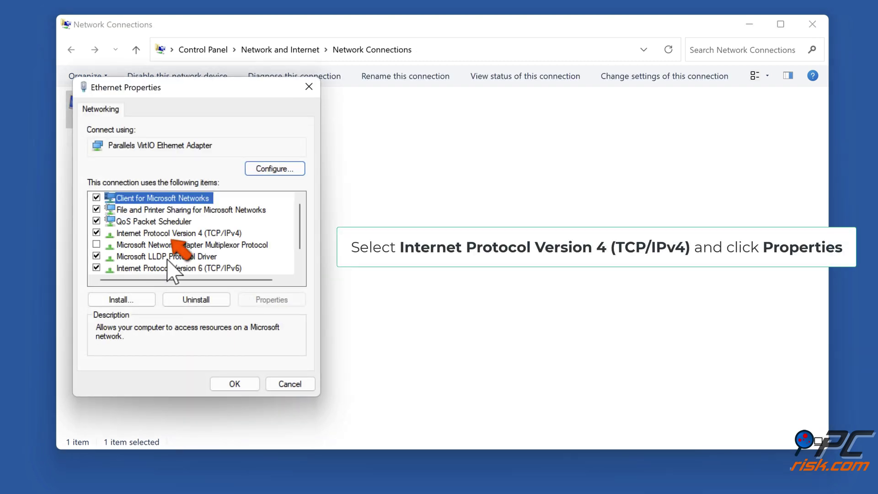
Step: Set the adapter's Internet Protocol Version 4 (TCP/IPv4) DNS servers to preferred 1.1.1.1 and alternate 1.0.0.1
{"action": "left_click", "coordinate": [171, 234]}
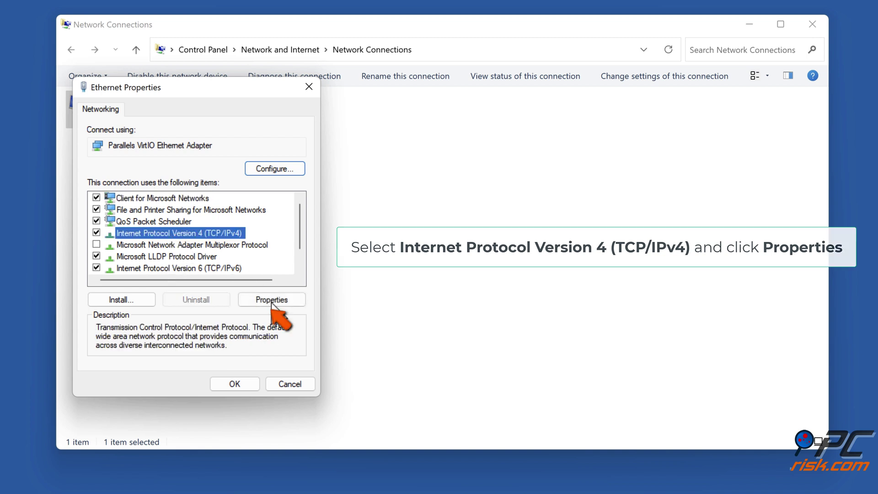
{"action": "left_click", "coordinate": [272, 299]}
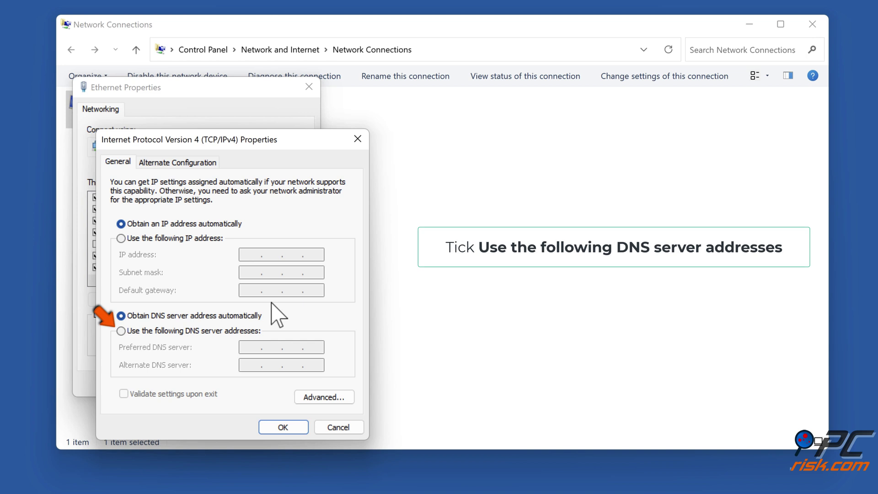
{"action": "left_click", "coordinate": [121, 332]}
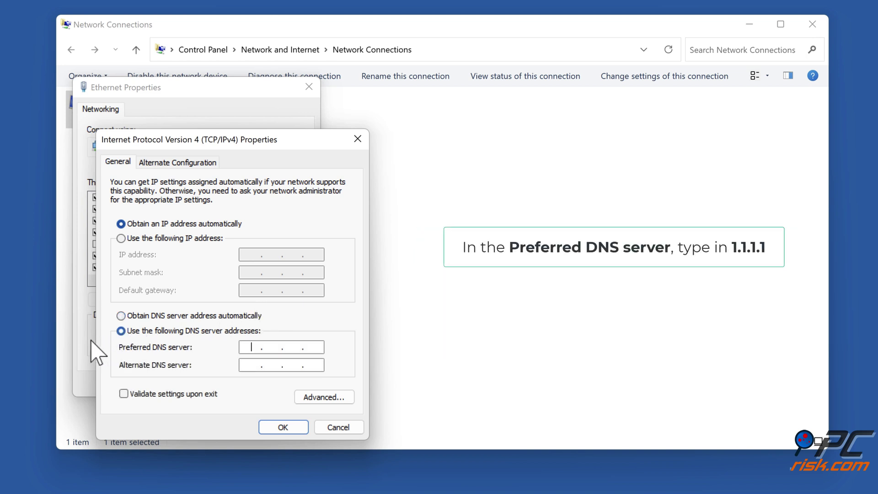
{"action": "type", "text": "1.1.1.1"}
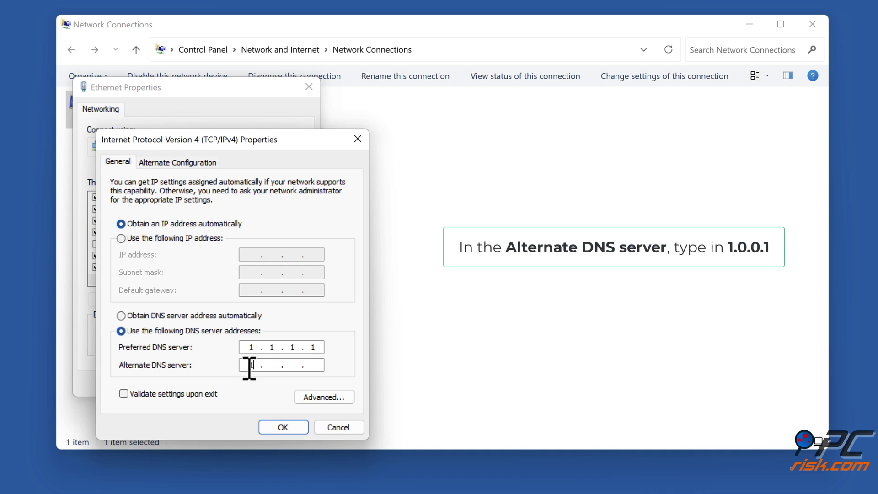
{"action": "type", "text": "1.0.0.1"}
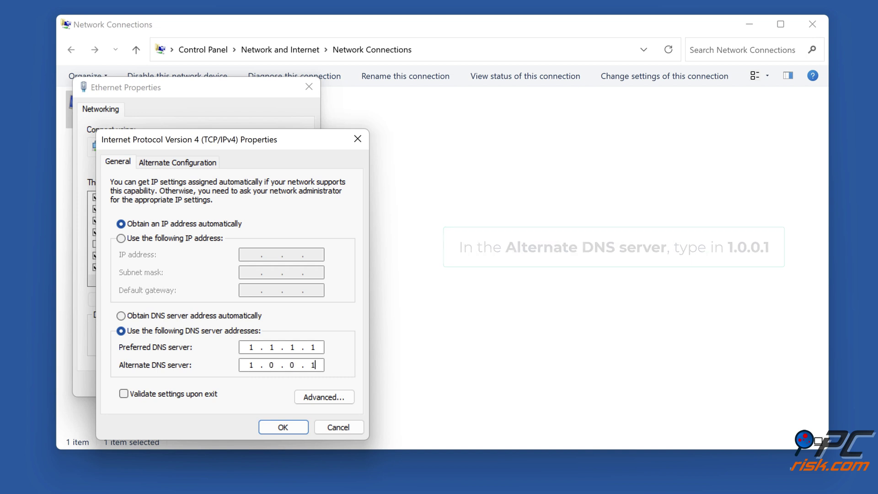
{"action": "left_click", "coordinate": [285, 429]}
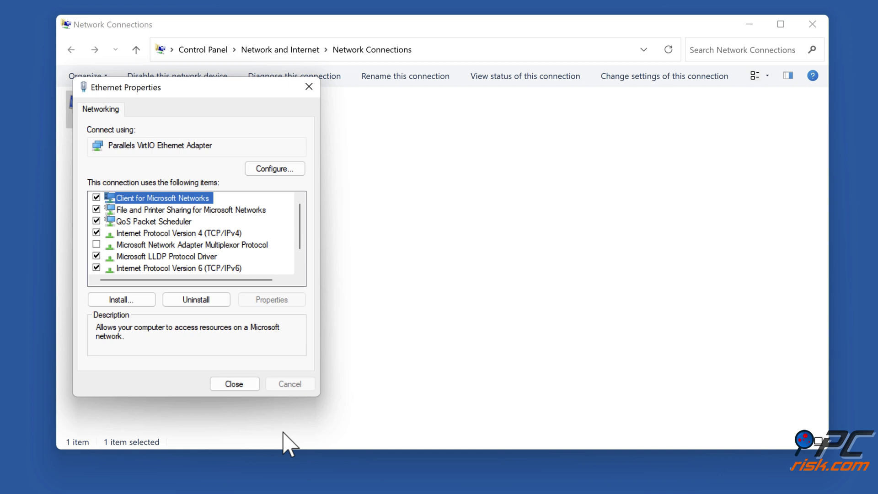
Step: Set the TCP/IPv6 DNS servers to preferred 2606:4700:4700::1111 and alternate 2606:4700:4700::1001, and close the network windows
{"action": "scroll", "coordinate": [272, 240], "scroll_direction": "down", "scroll_amount": 1}
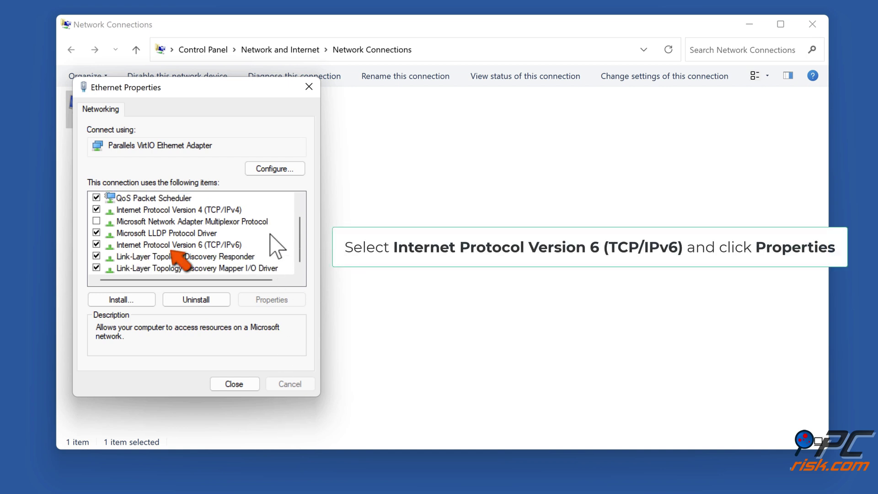
{"action": "left_click", "coordinate": [184, 245]}
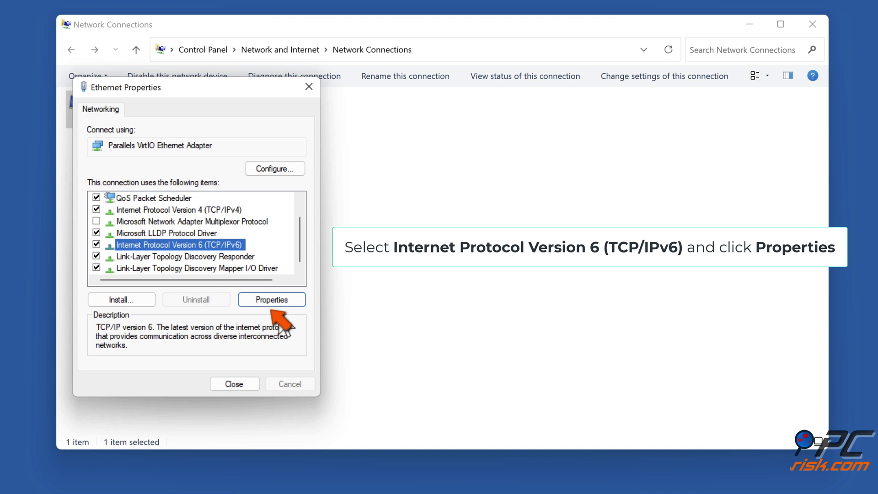
{"action": "left_click", "coordinate": [272, 304]}
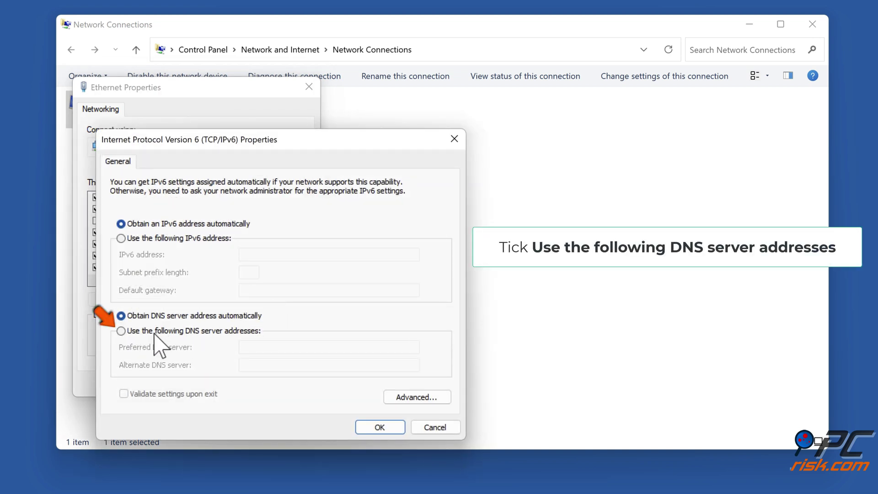
{"action": "left_click", "coordinate": [121, 332]}
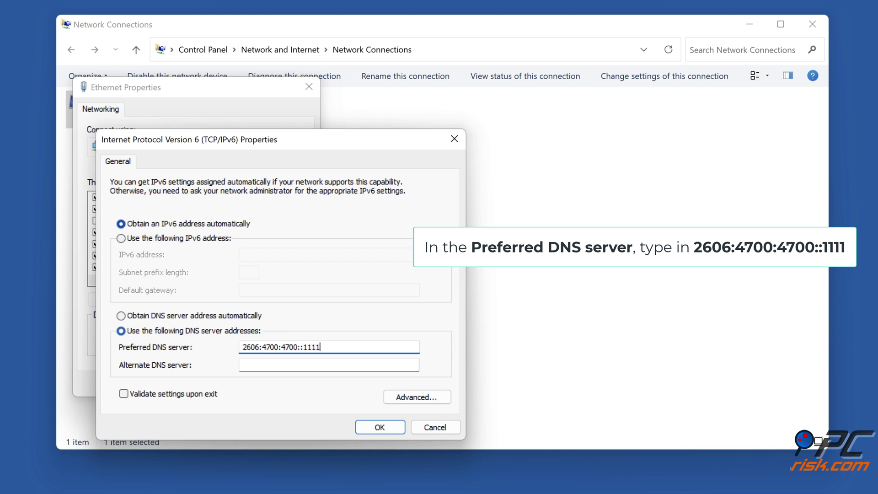
{"action": "left_click", "coordinate": [247, 366]}
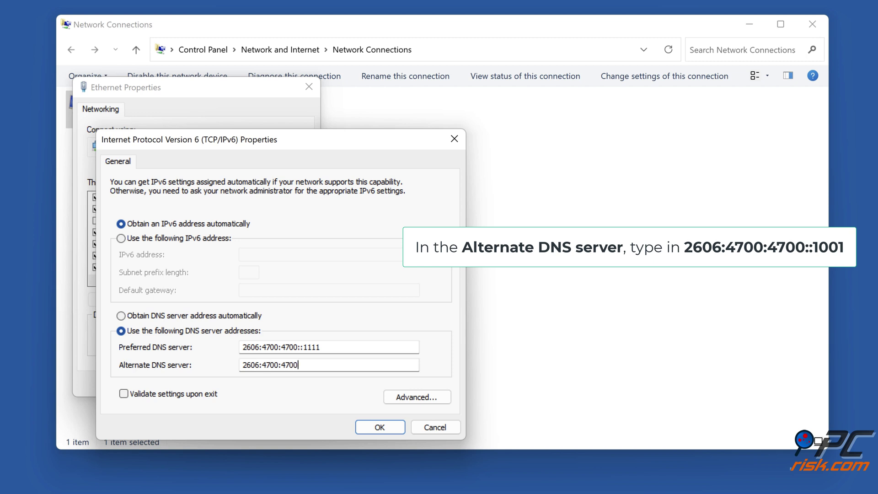
{"action": "type", "text": "2606:4700:4700::1001"}
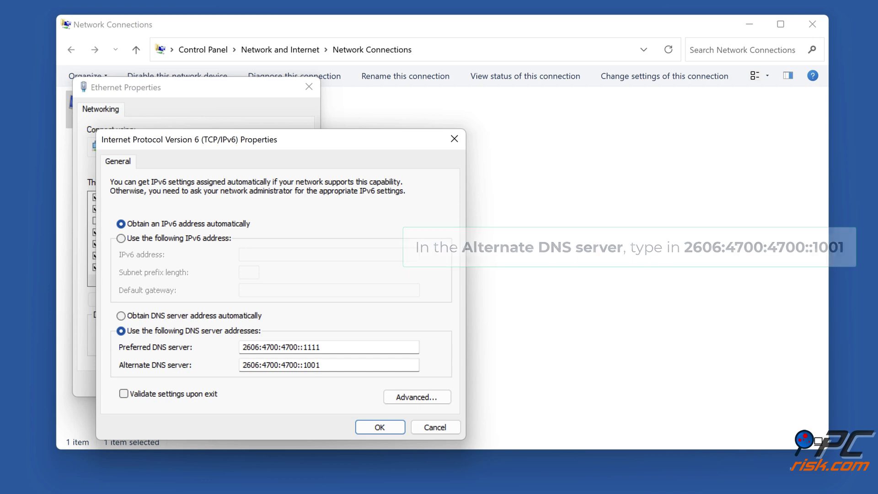
{"action": "left_click", "coordinate": [384, 429]}
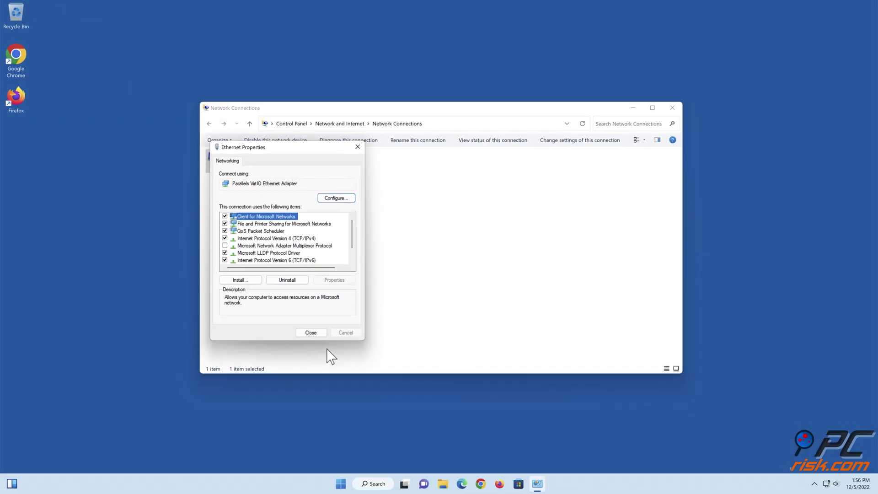
{"action": "left_click", "coordinate": [234, 383]}
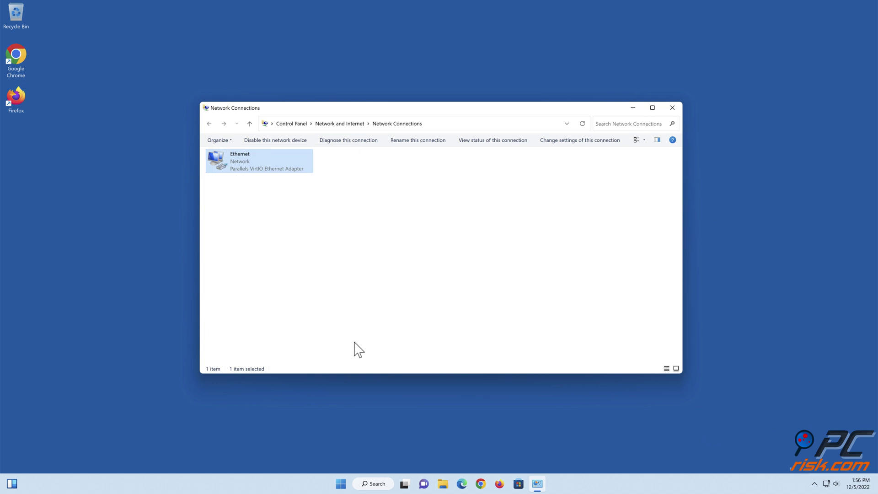
{"action": "left_click", "coordinate": [673, 109]}
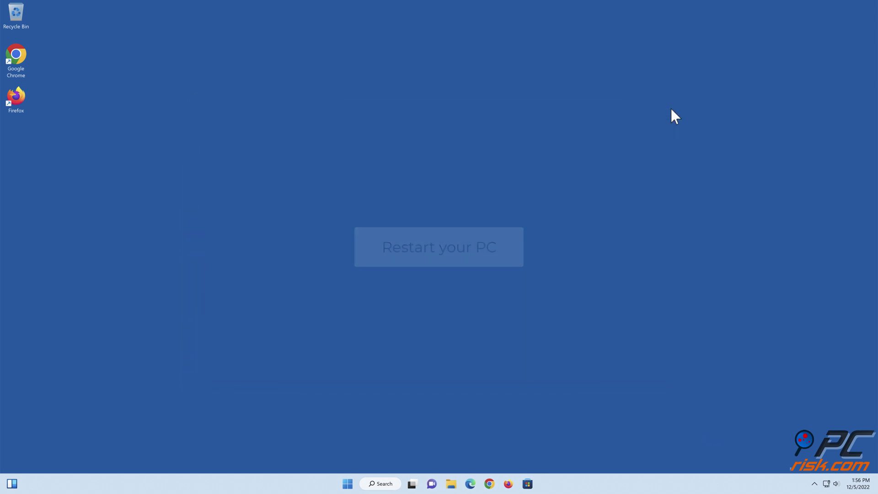
Step: Restart the PC to apply the new DNS settings
{"action": "left_click", "coordinate": [350, 485]}
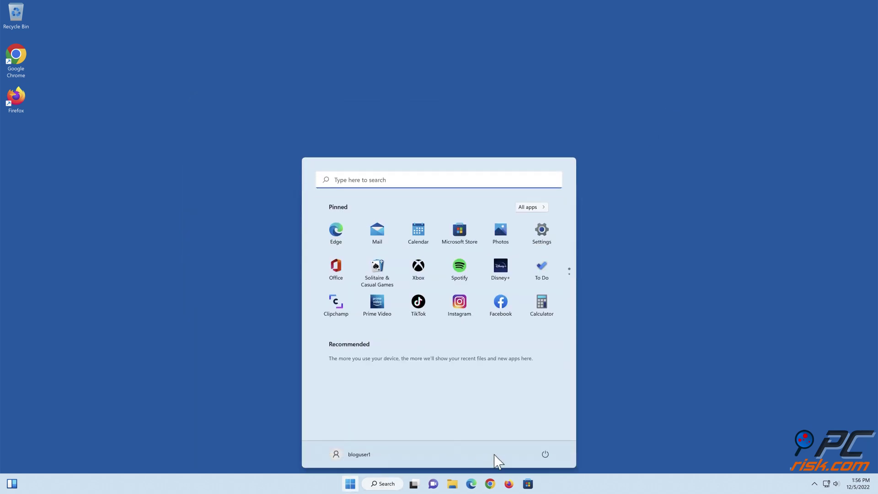
{"action": "left_click", "coordinate": [544, 454]}
{"action": "left_click", "coordinate": [542, 439]}
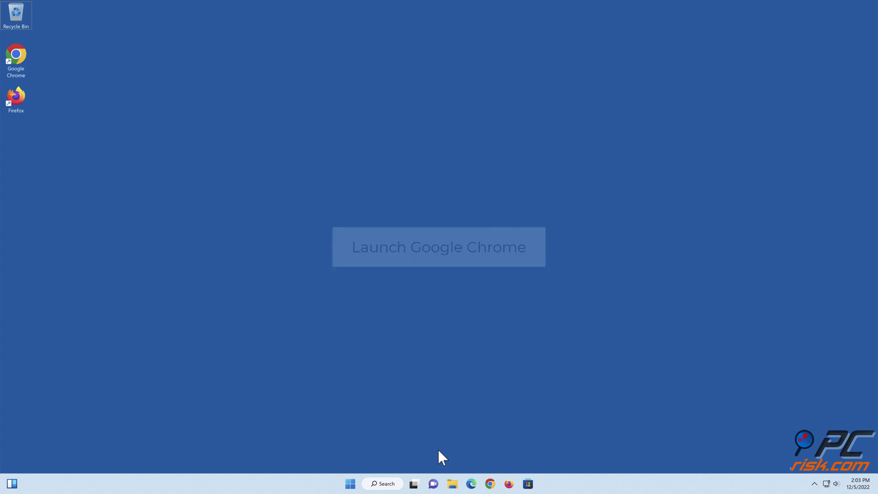
Step: Switch to Google Chrome and bring up its Clear browsing data dialog
{"action": "left_click", "coordinate": [490, 483]}
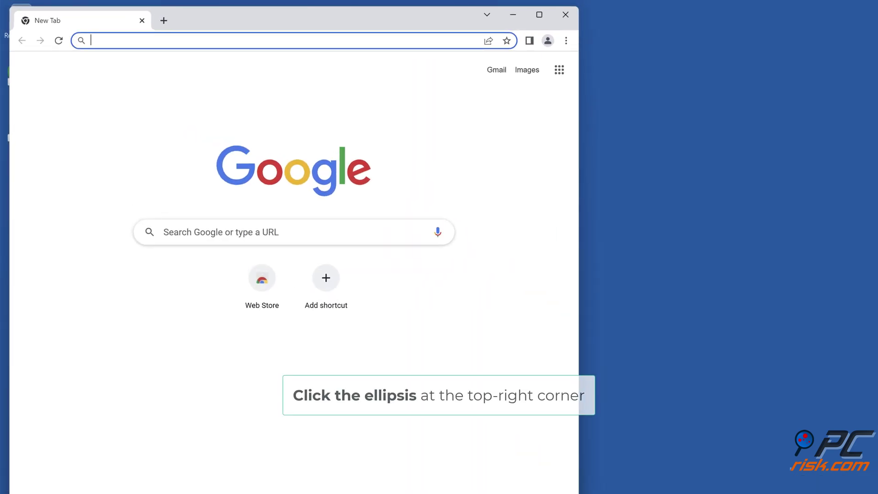
{"action": "left_click", "coordinate": [567, 44]}
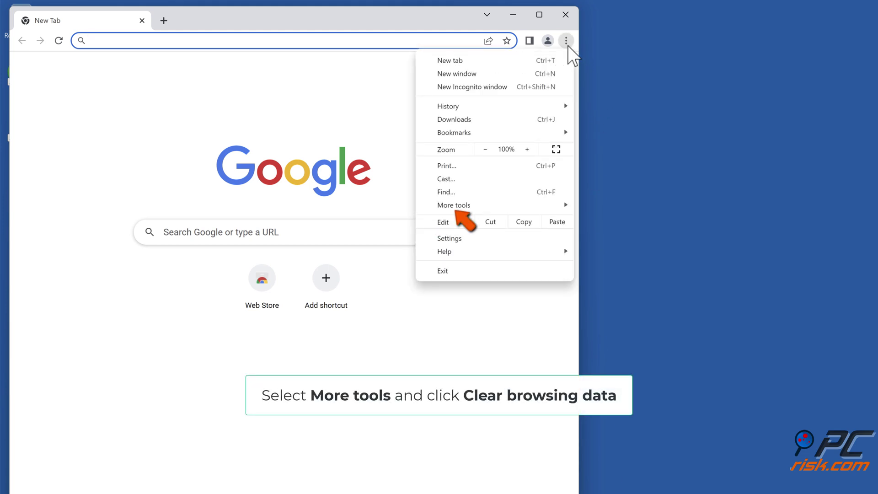
{"action": "mouse_move", "coordinate": [477, 207]}
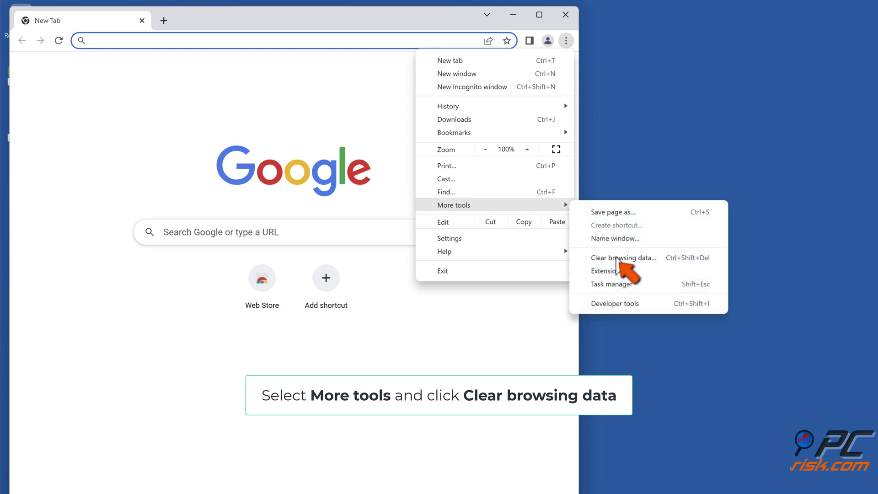
{"action": "left_click", "coordinate": [617, 258]}
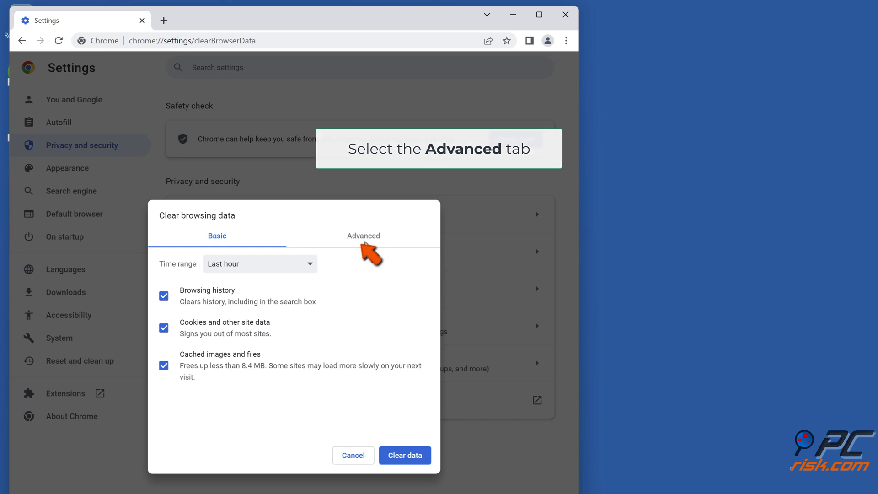
Step: Clear the browsing history, download history, cookies and cached files with the Advanced options for All time, and close Chrome
{"action": "left_click", "coordinate": [367, 246]}
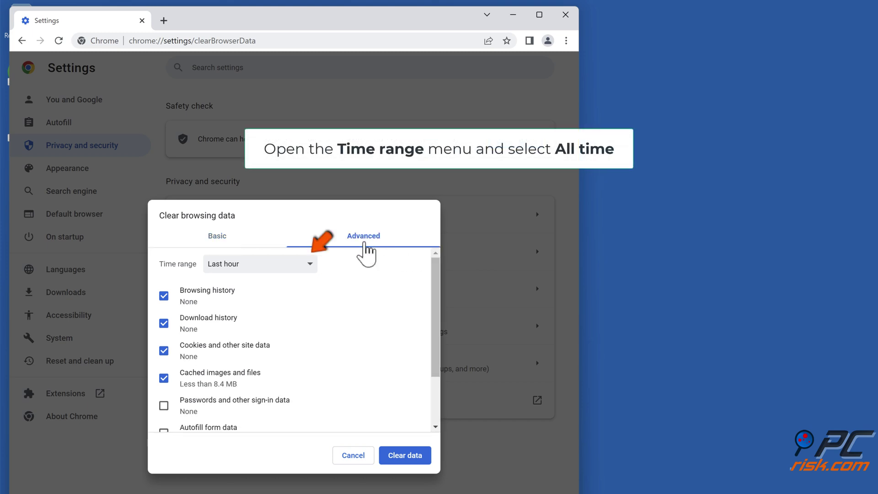
{"action": "left_click", "coordinate": [310, 267]}
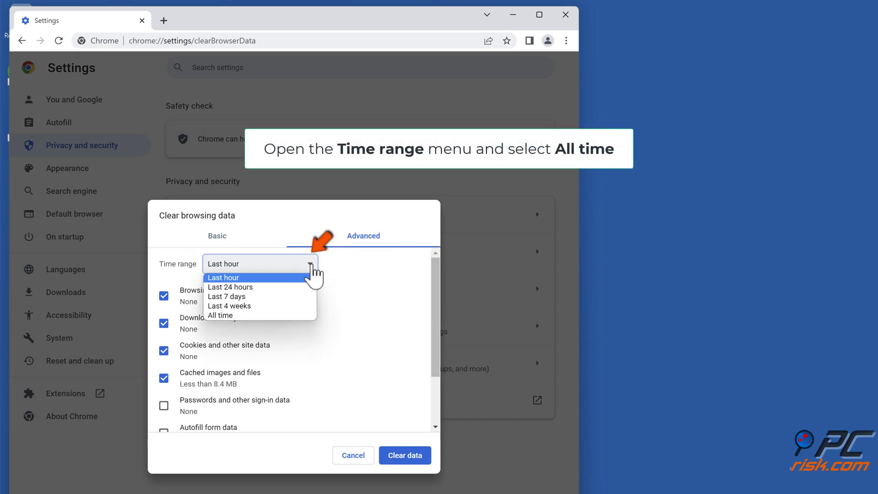
{"action": "left_click", "coordinate": [236, 316]}
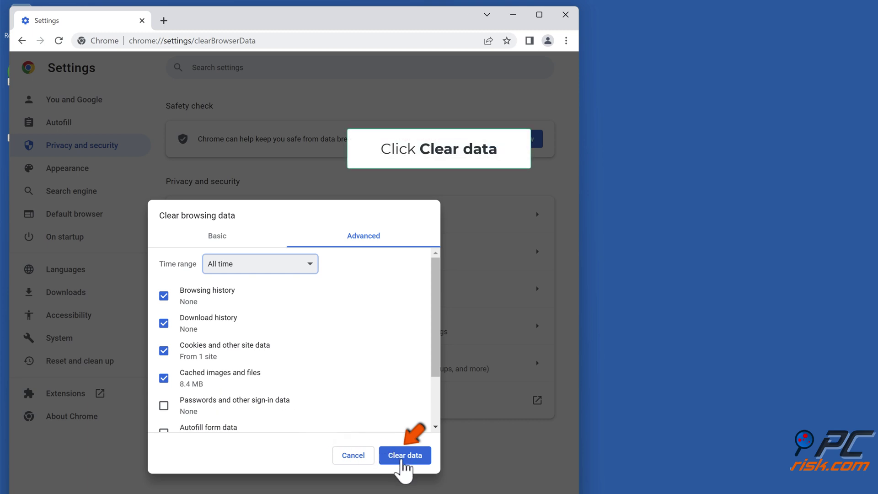
{"action": "left_click", "coordinate": [403, 458]}
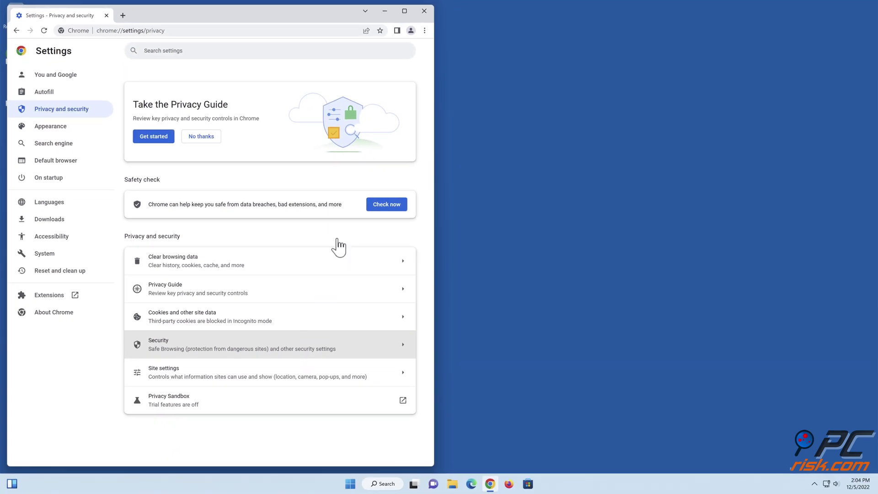
{"action": "left_click", "coordinate": [423, 12]}
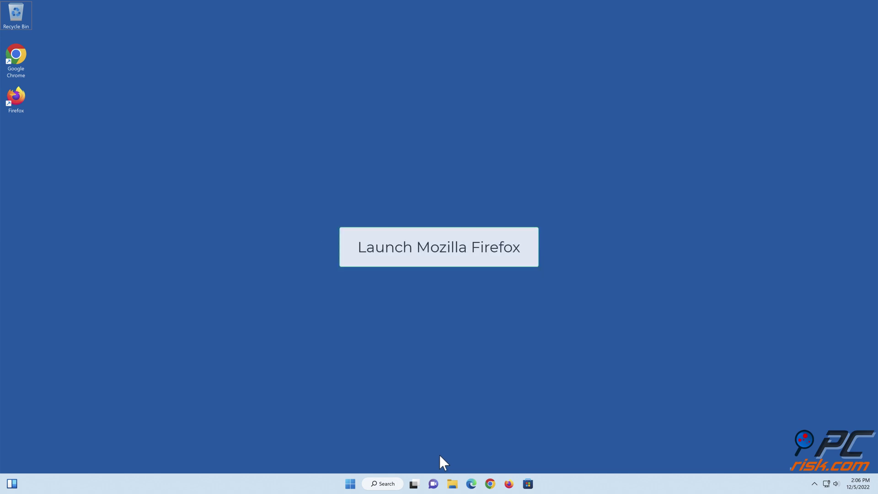
Step: Switch to Mozilla Firefox and open the Privacy & Security page of its settings
{"action": "left_click", "coordinate": [508, 484]}
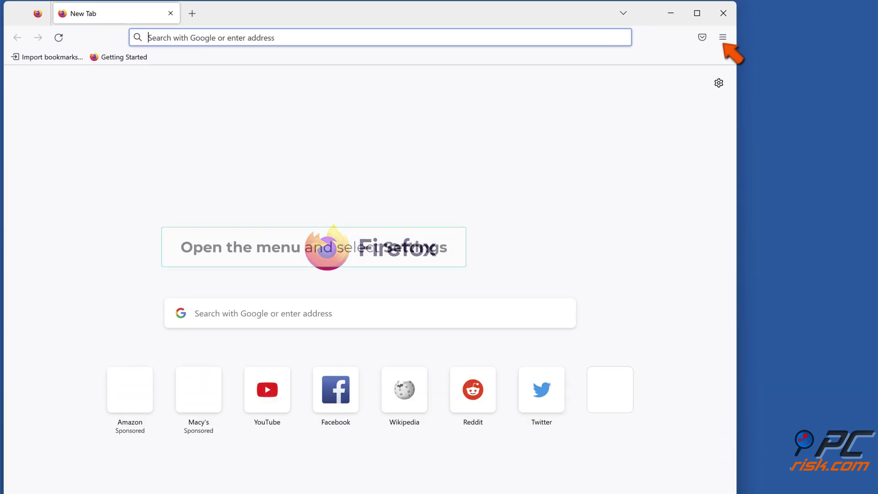
{"action": "left_click", "coordinate": [722, 40]}
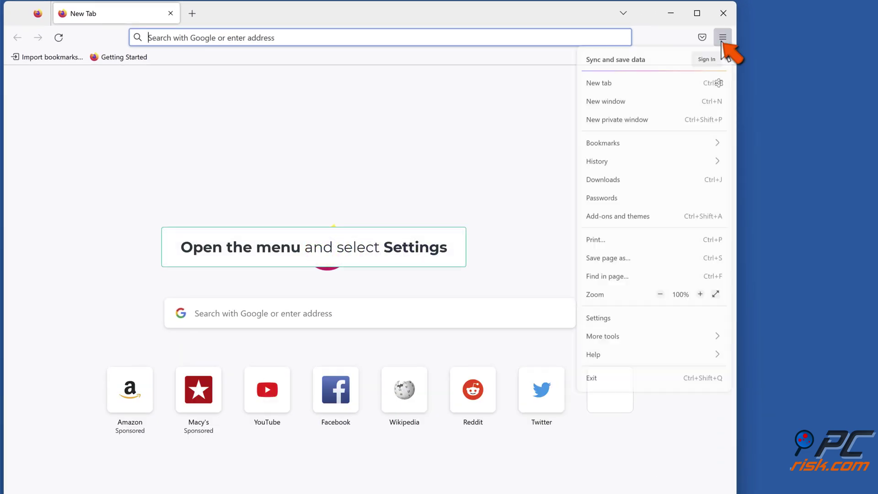
{"action": "left_click", "coordinate": [599, 322]}
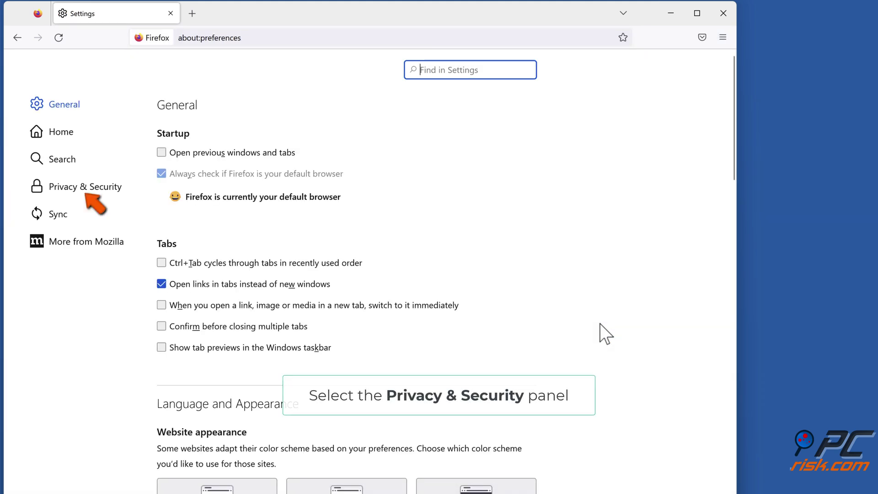
{"action": "left_click", "coordinate": [84, 191]}
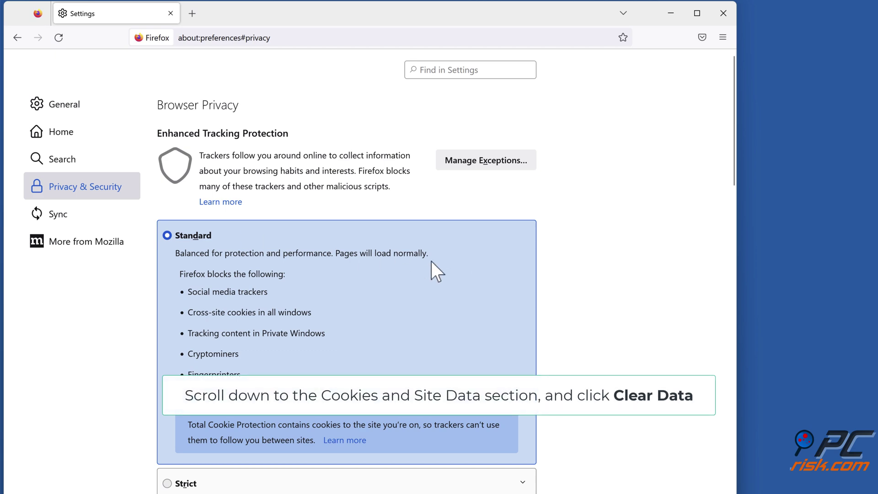
Step: Clear Firefox's Cookies and Site Data together with the Cached Web Content, and close the browser
{"action": "scroll", "coordinate": [554, 290], "scroll_direction": "down", "scroll_amount": 10}
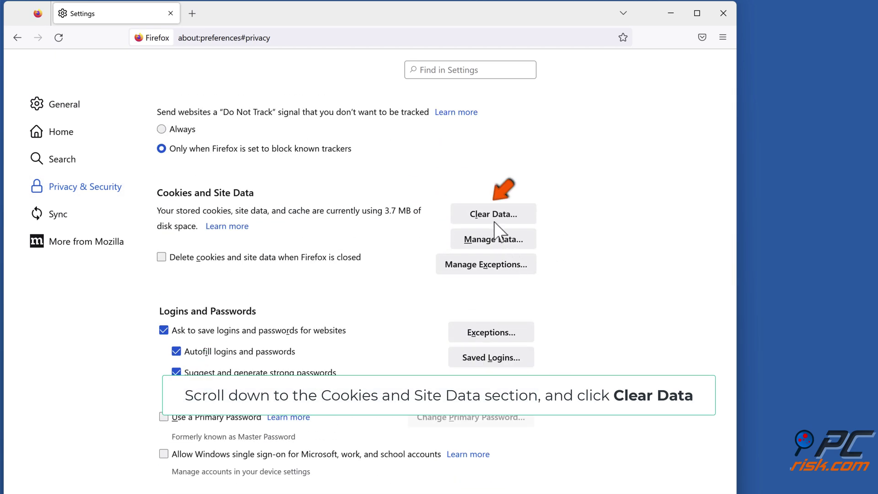
{"action": "left_click", "coordinate": [493, 220]}
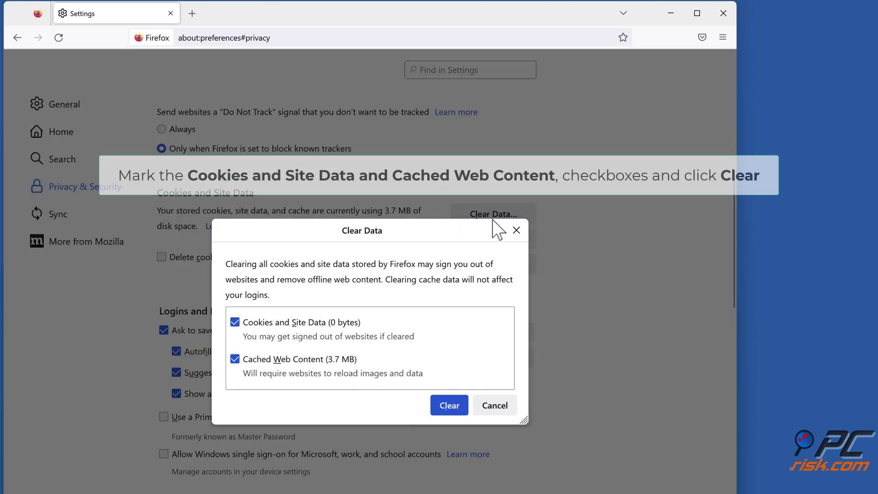
{"action": "left_click", "coordinate": [443, 412]}
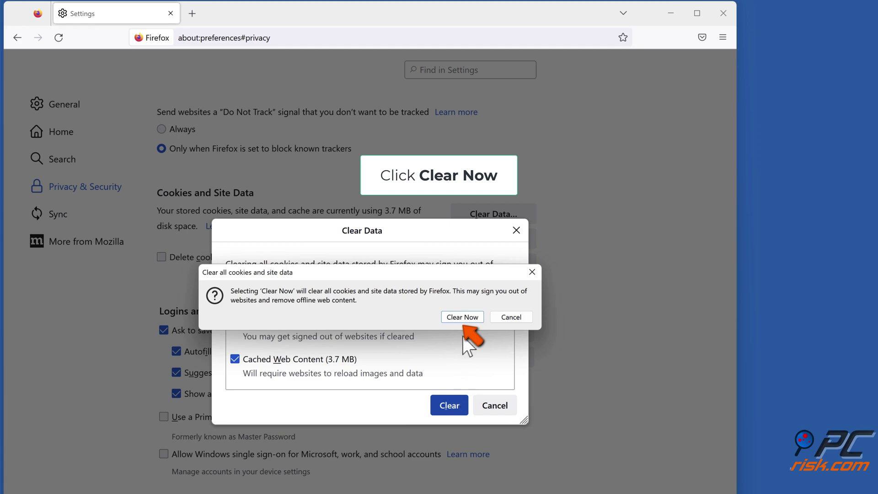
{"action": "left_click", "coordinate": [462, 319]}
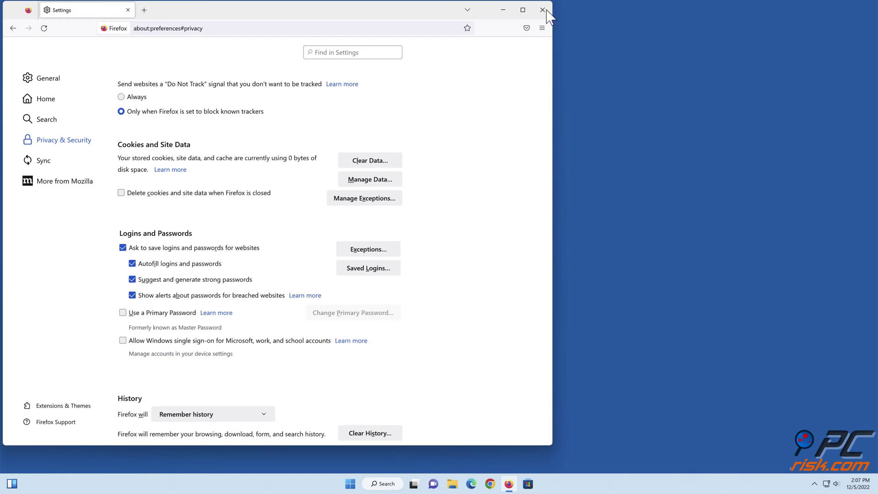
{"action": "left_click", "coordinate": [543, 10]}
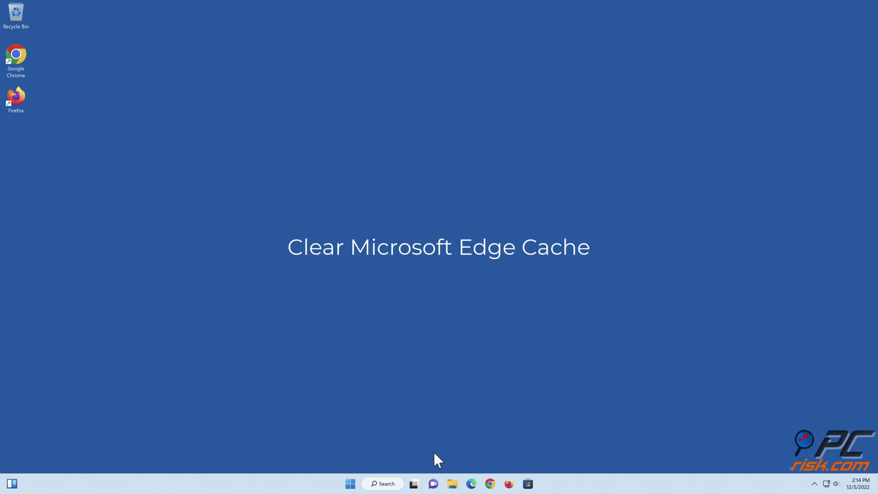
Step: Switch to Microsoft Edge and open the Privacy, search, and services page of its settings
{"action": "left_click", "coordinate": [471, 484]}
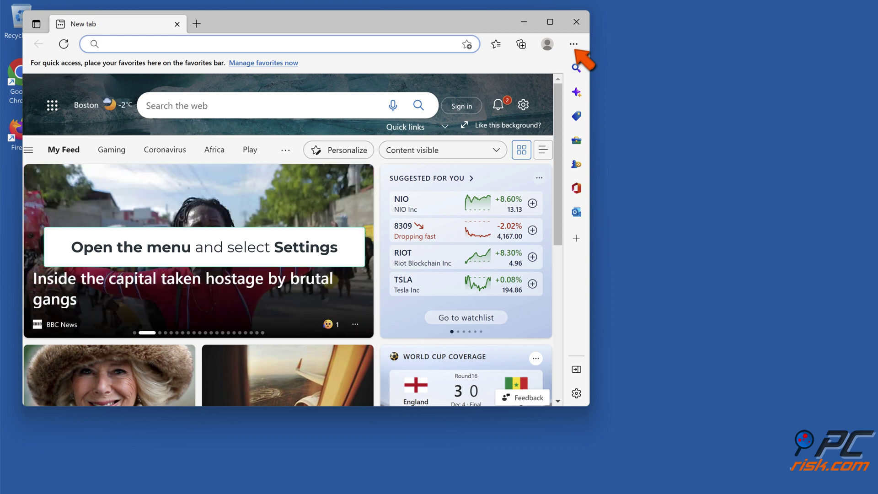
{"action": "left_click", "coordinate": [573, 44]}
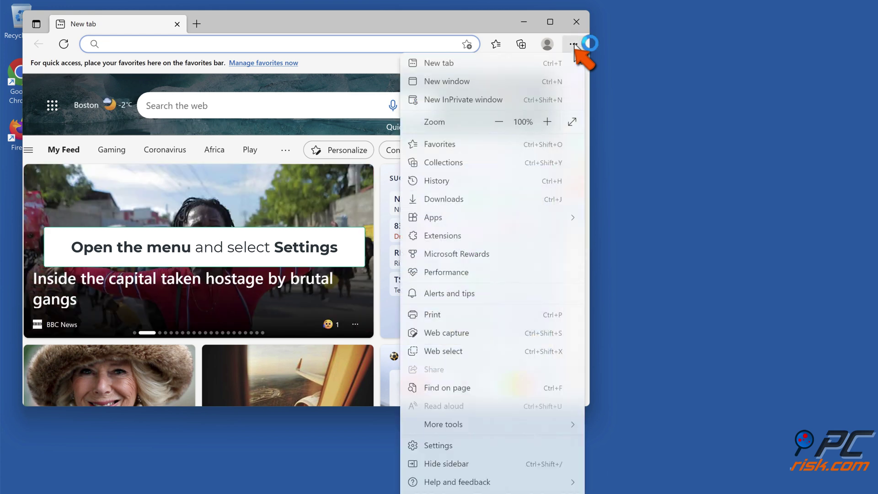
{"action": "left_click", "coordinate": [438, 446]}
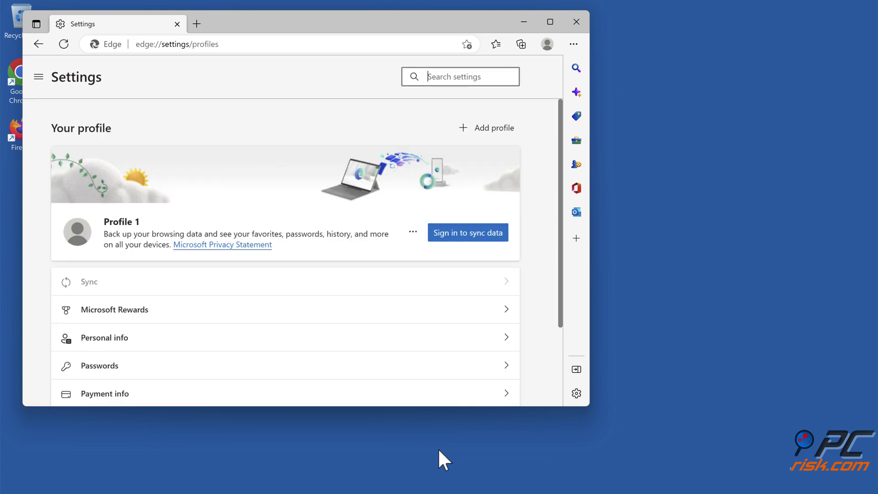
{"action": "left_click", "coordinate": [39, 78]}
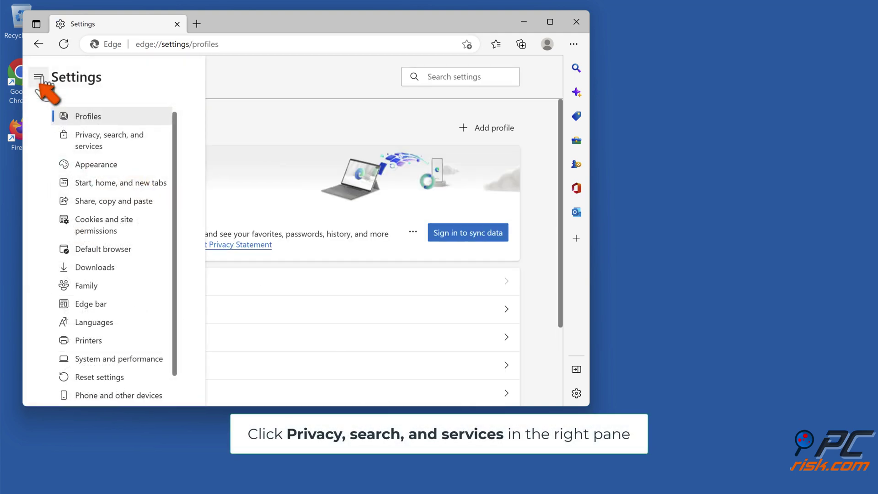
{"action": "left_click", "coordinate": [112, 145]}
Step: Clear Edge's browsing history, download history, cookies and cached files for All time, and close the browser
{"action": "scroll", "coordinate": [111, 147], "scroll_direction": "down", "scroll_amount": 3}
{"action": "scroll", "coordinate": [112, 147], "scroll_direction": "down", "scroll_amount": 5}
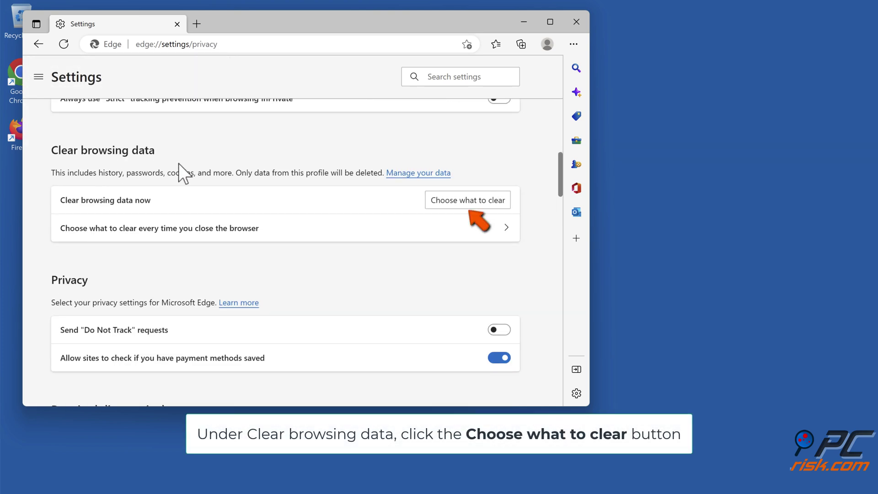
{"action": "left_click", "coordinate": [470, 203]}
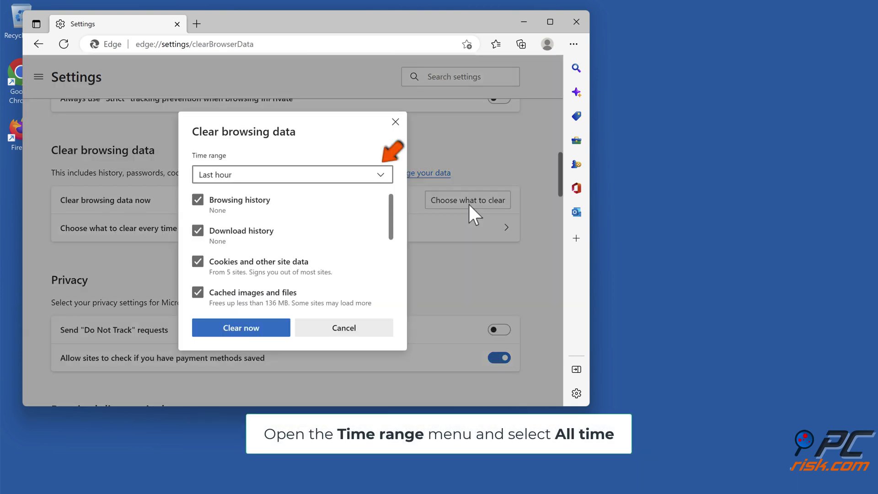
{"action": "left_click", "coordinate": [384, 177]}
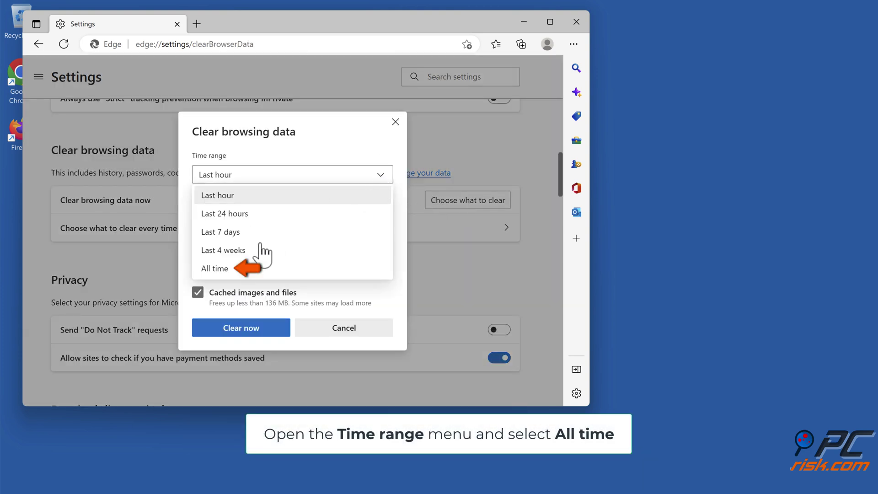
{"action": "left_click", "coordinate": [236, 270]}
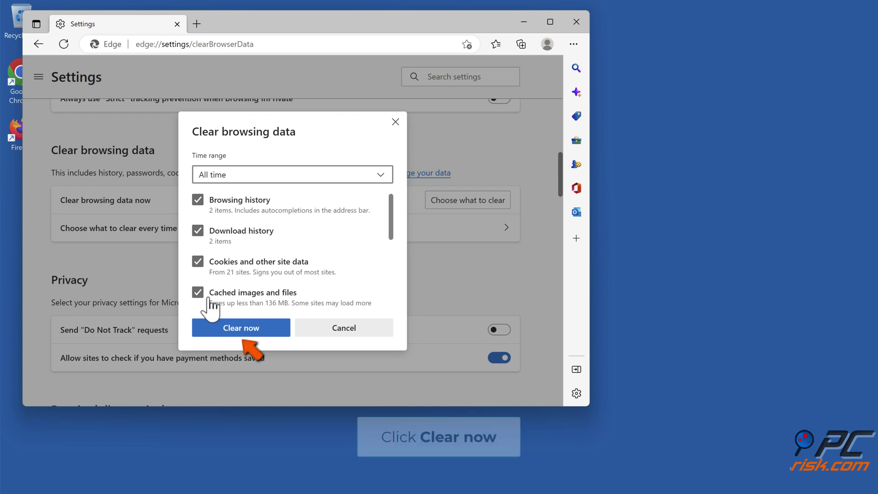
{"action": "left_click", "coordinate": [242, 332]}
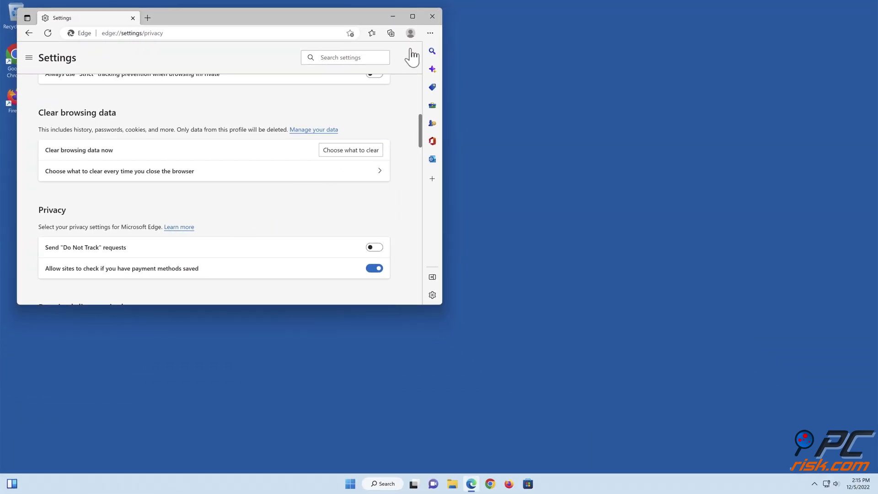
{"action": "left_click", "coordinate": [432, 17]}
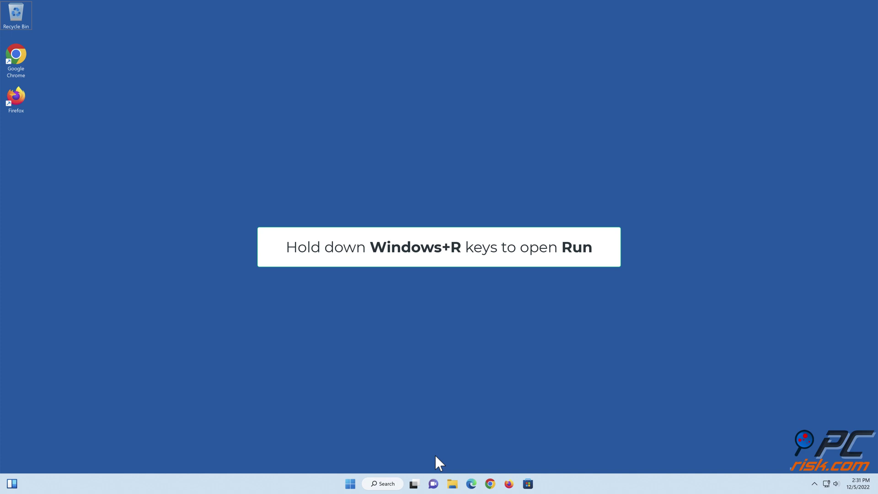
Step: Run firewall.cpl to bring up the Windows Defender Firewall window
{"action": "key", "text": "super+r"}
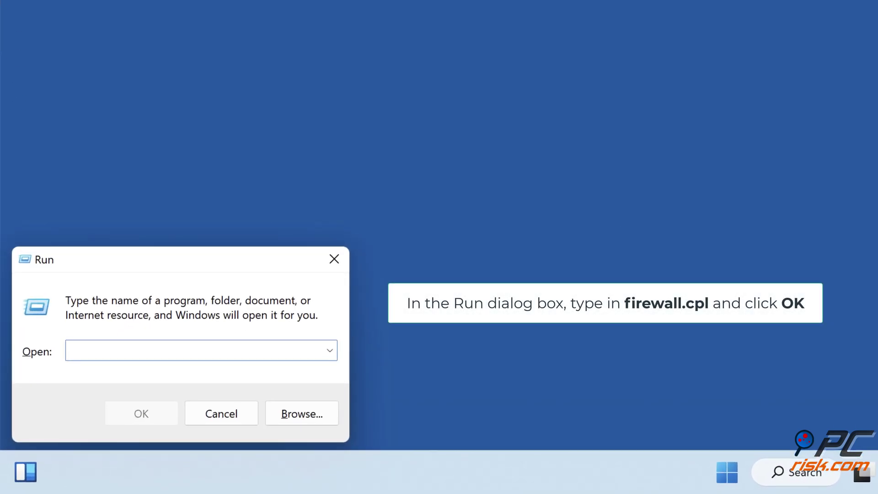
{"action": "type", "text": "firewall"}
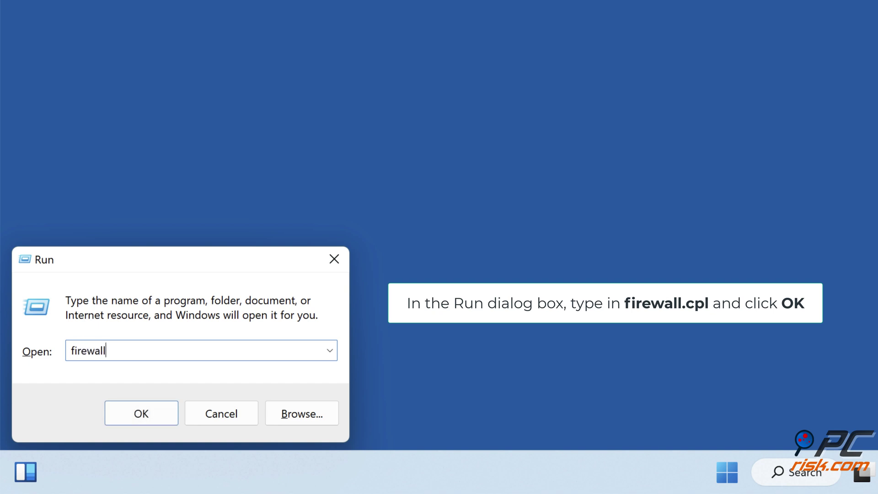
{"action": "type", "text": ".cpl"}
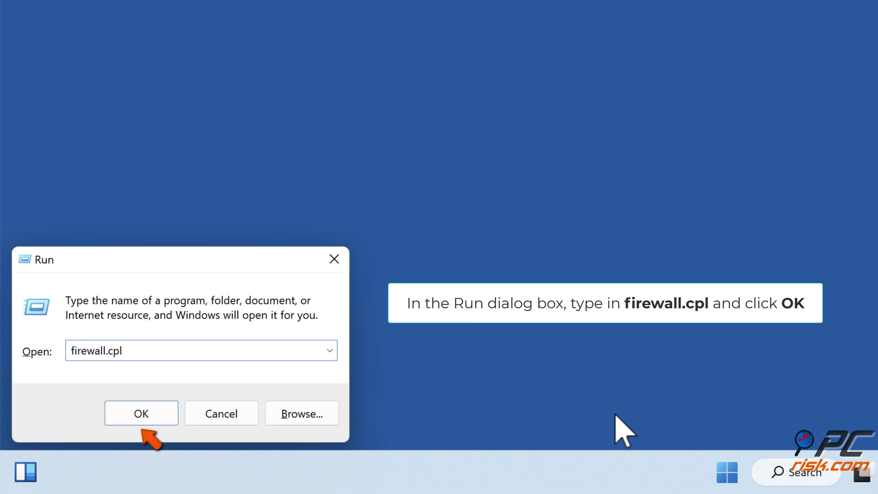
{"action": "left_click", "coordinate": [141, 414]}
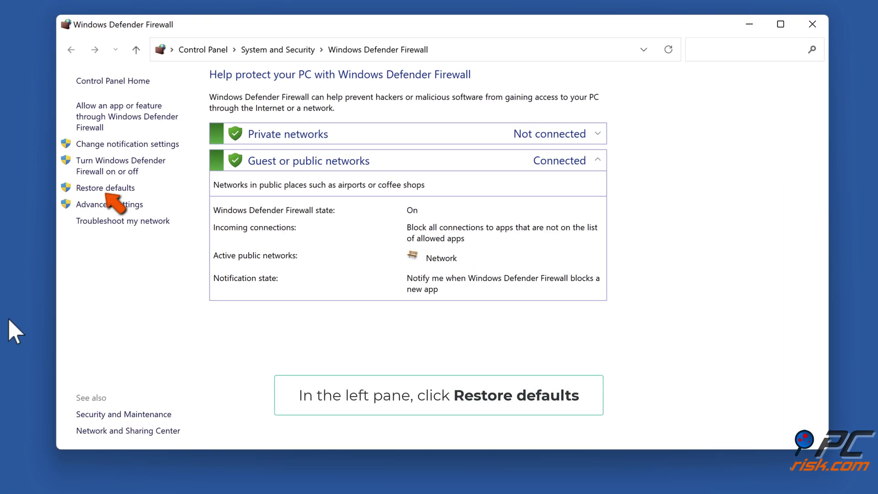
Step: Restore the Windows Defender Firewall settings to their defaults
{"action": "left_click", "coordinate": [104, 190]}
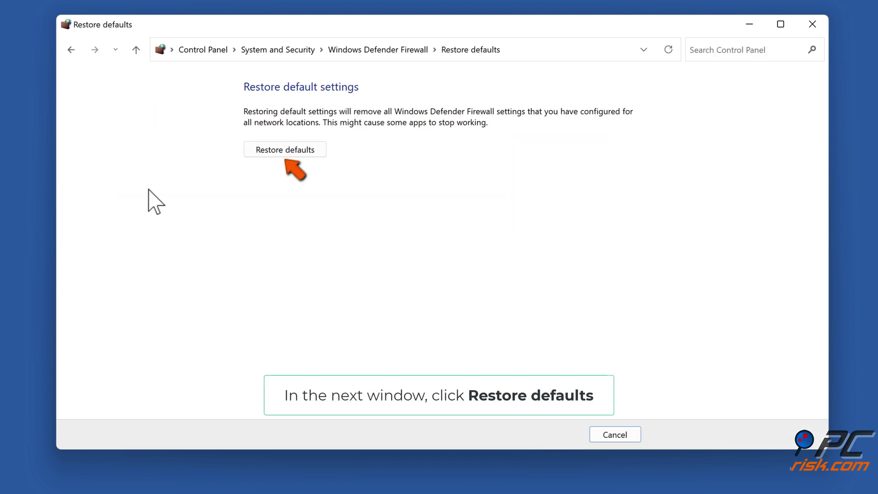
{"action": "left_click", "coordinate": [282, 154]}
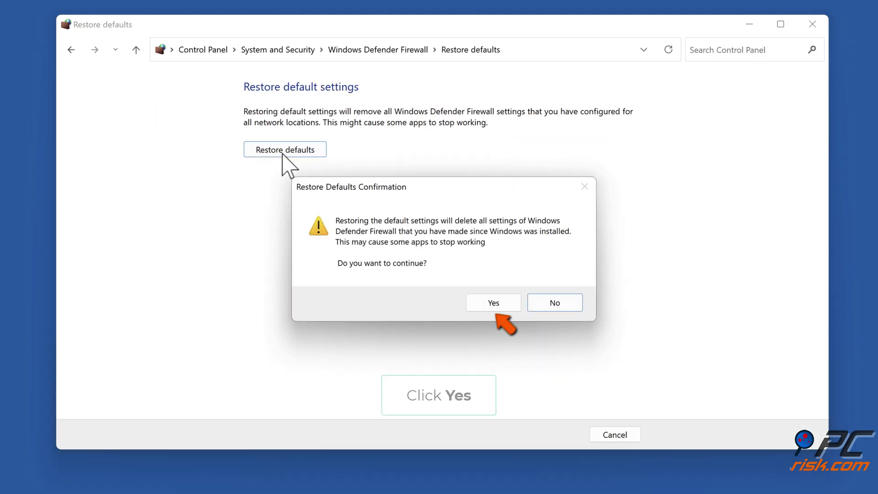
{"action": "left_click", "coordinate": [492, 303]}
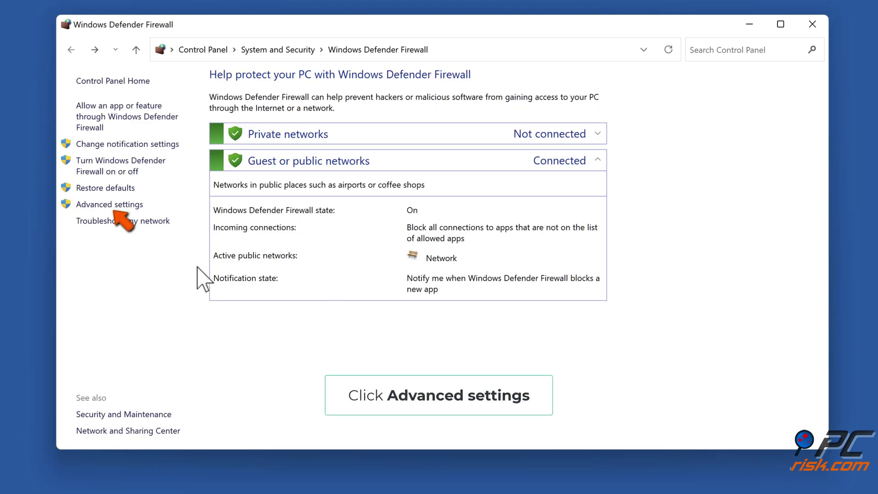
Step: Restore the default policy in Windows Defender Firewall with Advanced Security and close both firewall windows
{"action": "left_click", "coordinate": [115, 210]}
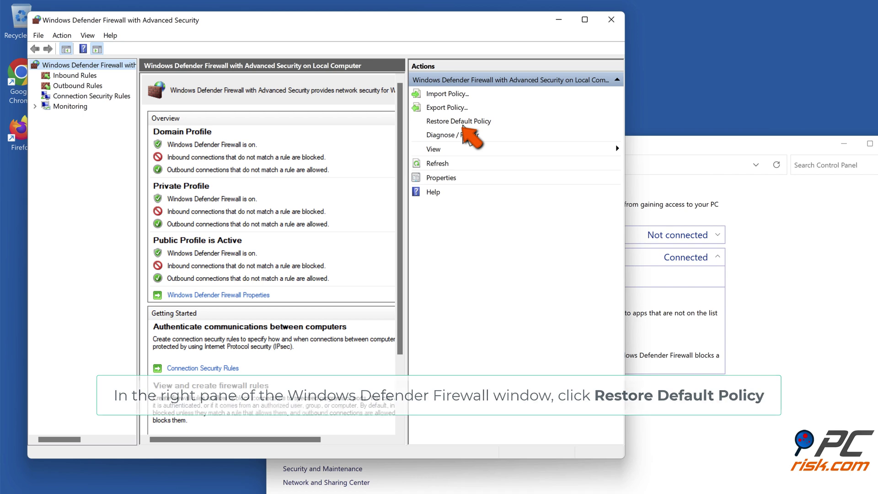
{"action": "left_click", "coordinate": [463, 124]}
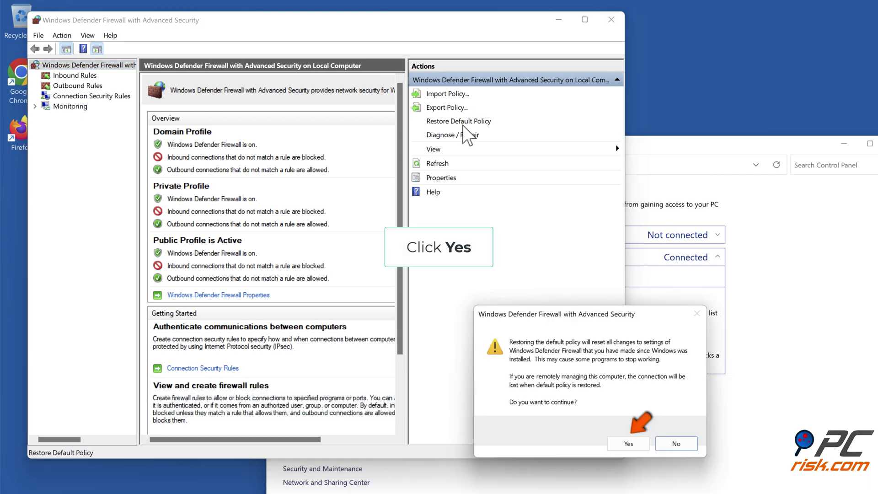
{"action": "left_click", "coordinate": [628, 443]}
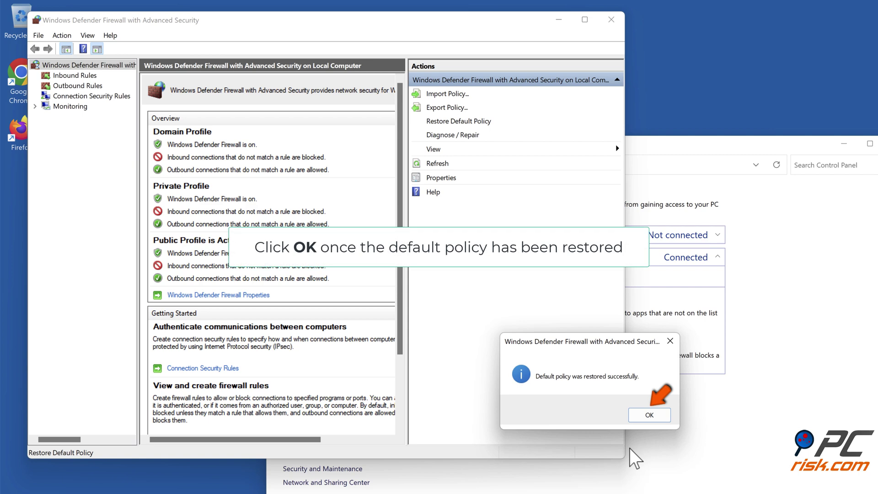
{"action": "left_click", "coordinate": [647, 417]}
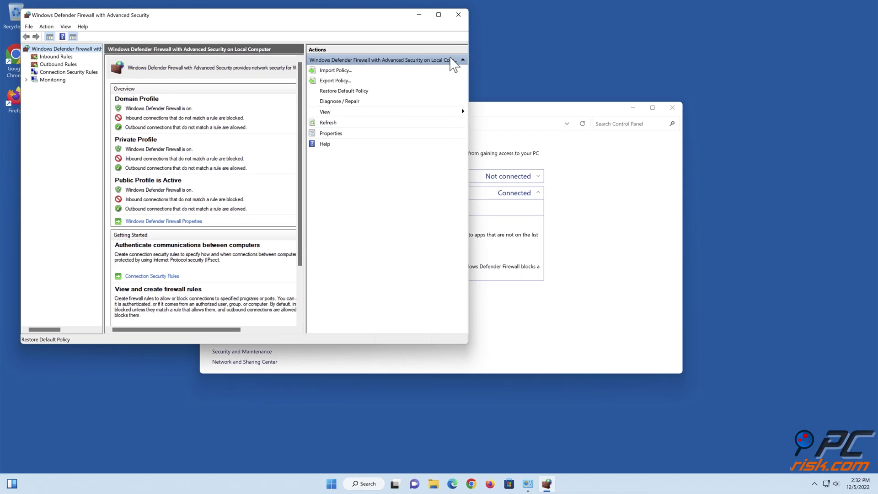
{"action": "left_click", "coordinate": [458, 14]}
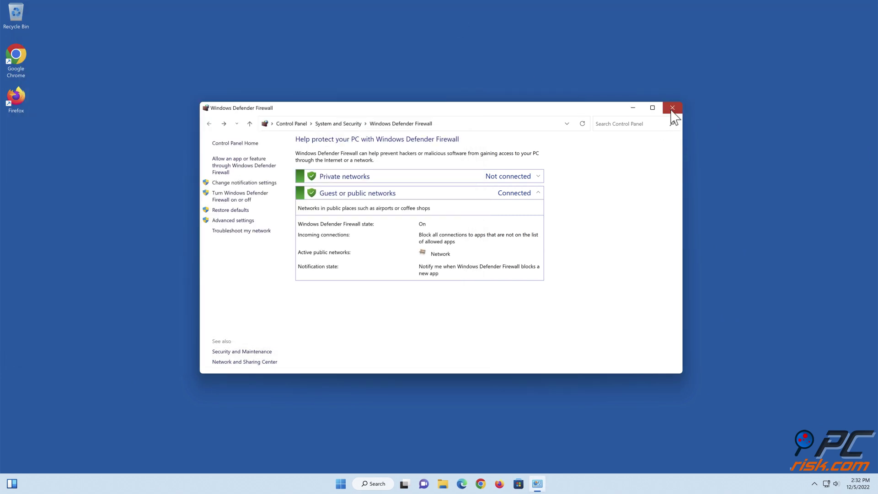
{"action": "left_click", "coordinate": [672, 107]}
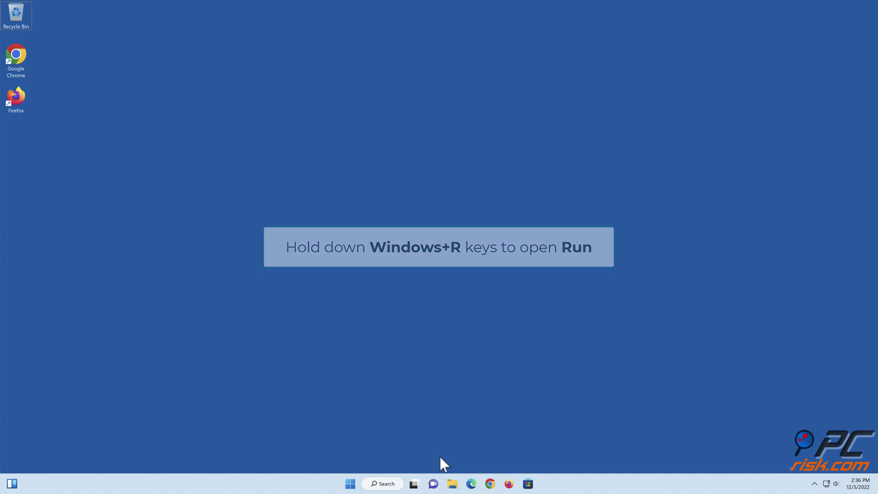
Step: Run inetcpl.cpl to bring up the Internet Properties window
{"action": "key", "text": "super+r"}
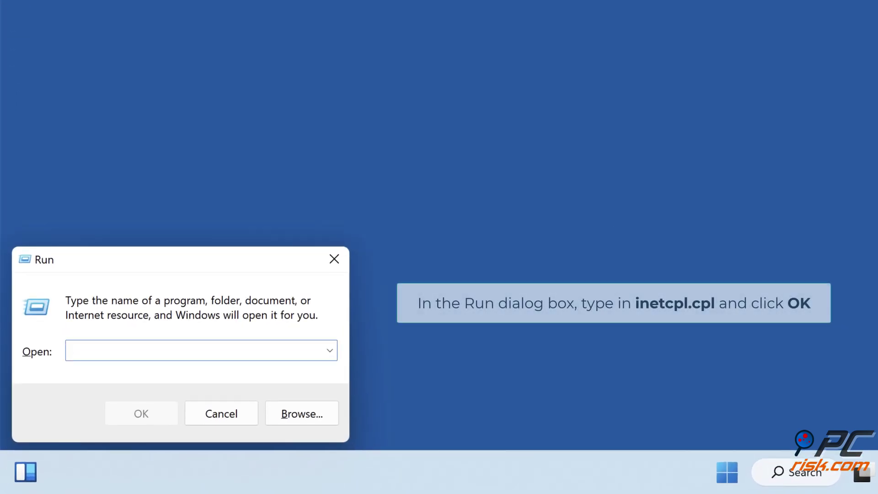
{"action": "type", "text": "ine"}
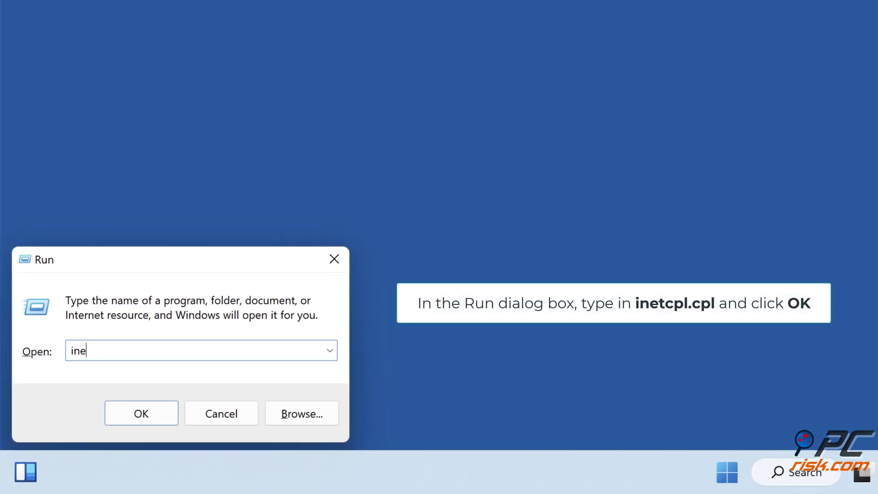
{"action": "type", "text": "tcpl.cpl"}
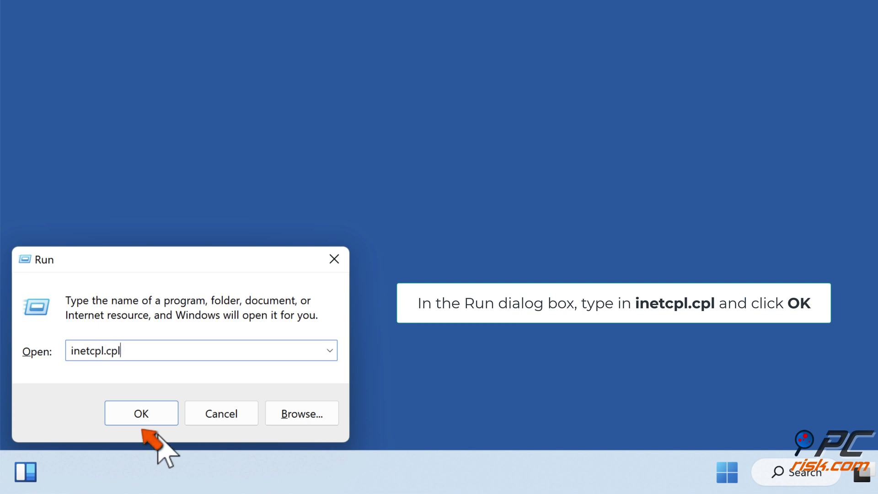
{"action": "left_click", "coordinate": [144, 423]}
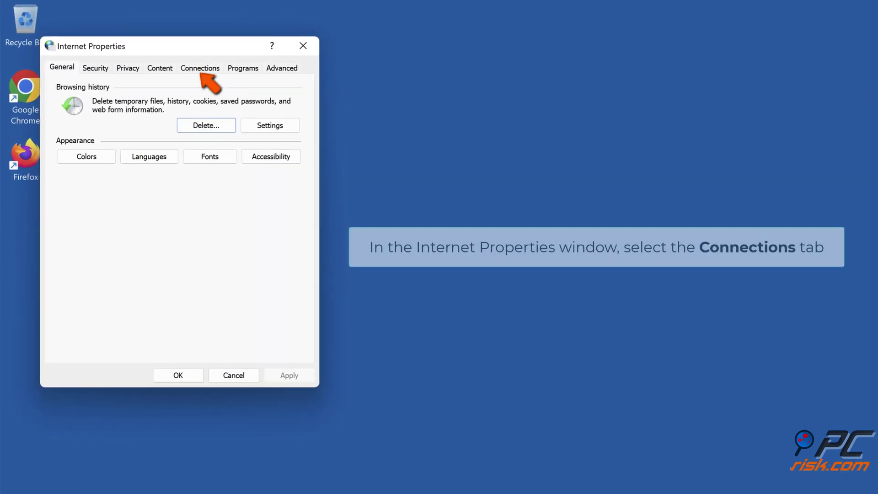
Step: In the LAN settings, disable the proxy server and enable Automatically detect settings, saving the changes and closing Internet Properties
{"action": "left_click", "coordinate": [201, 69]}
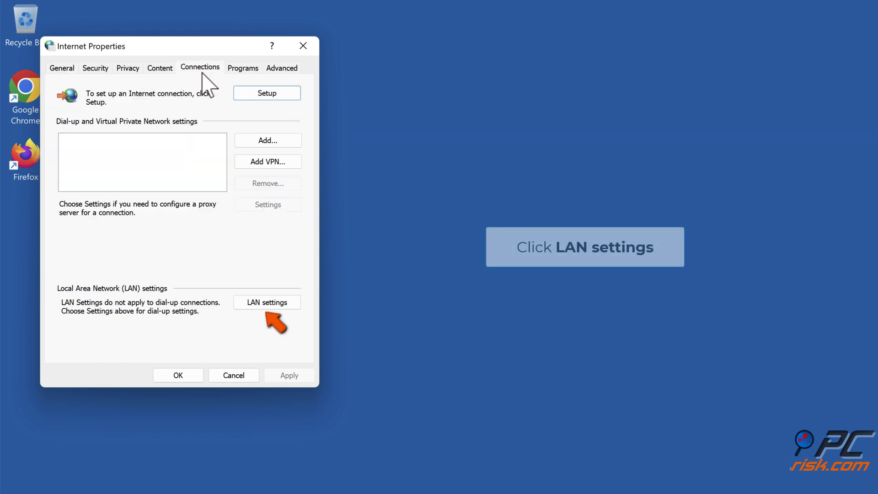
{"action": "left_click", "coordinate": [268, 306]}
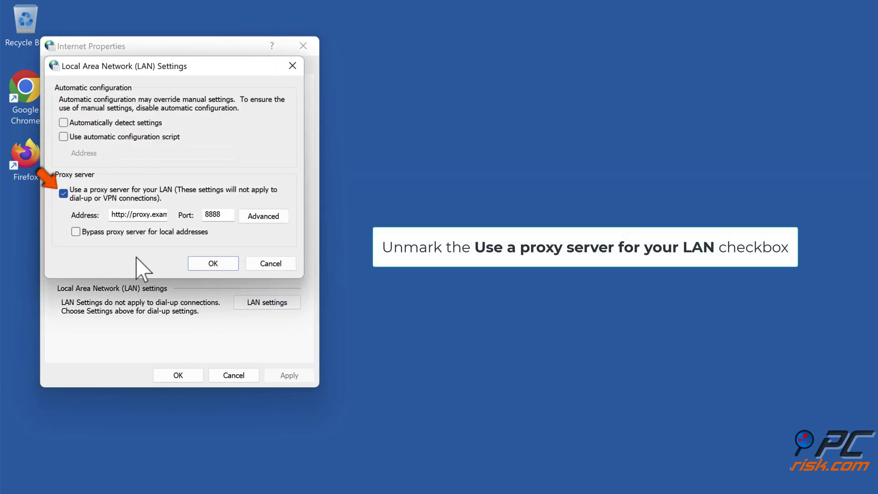
{"action": "left_click", "coordinate": [63, 194]}
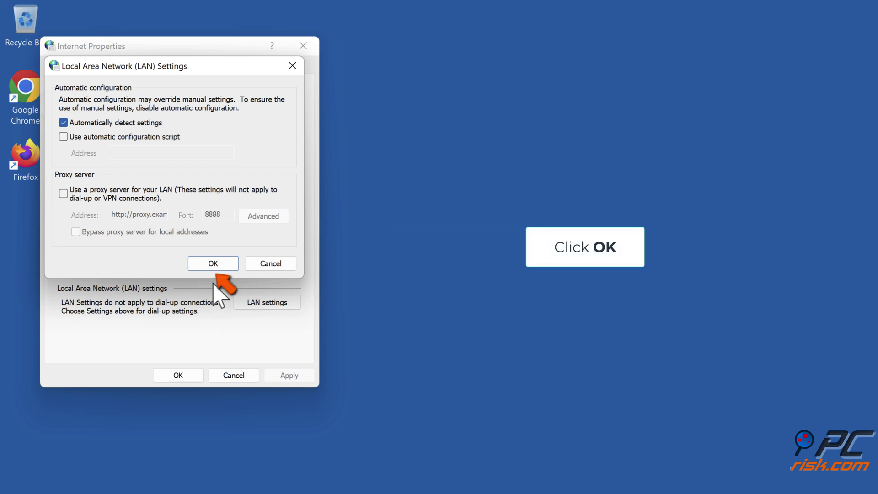
{"action": "left_click", "coordinate": [213, 265]}
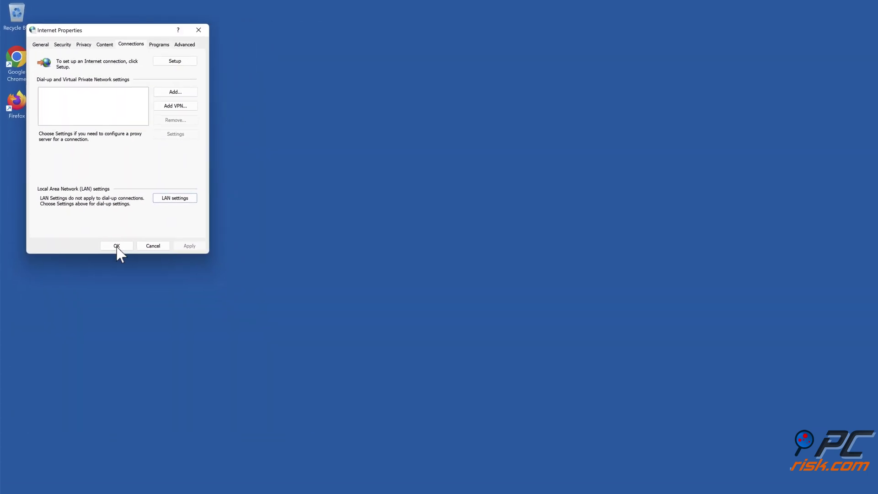
{"action": "left_click", "coordinate": [166, 350]}
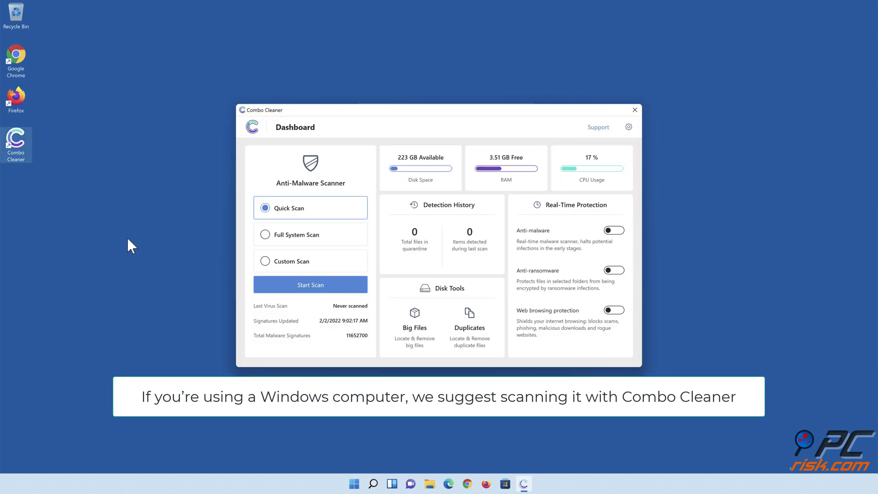
Step: Switch to Combo Cleaner, run a Quick Scan and move all detected threats to quarantine
{"action": "left_click", "coordinate": [311, 291]}
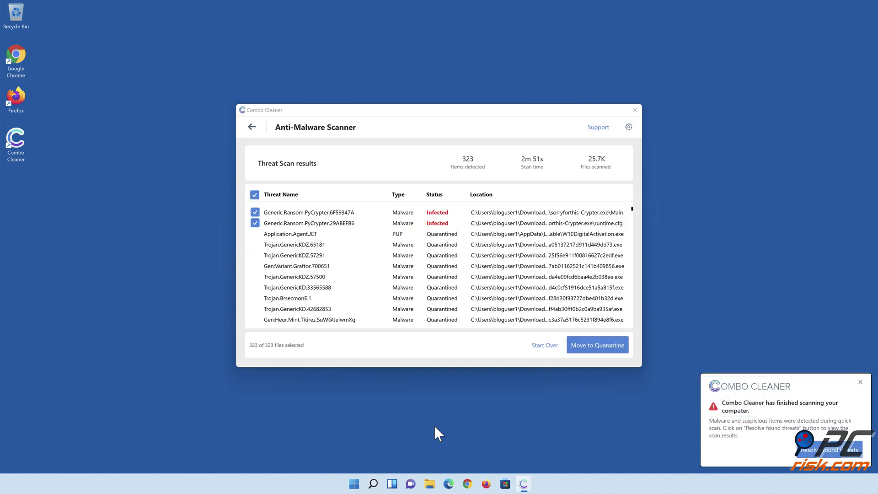
{"action": "left_click", "coordinate": [596, 345]}
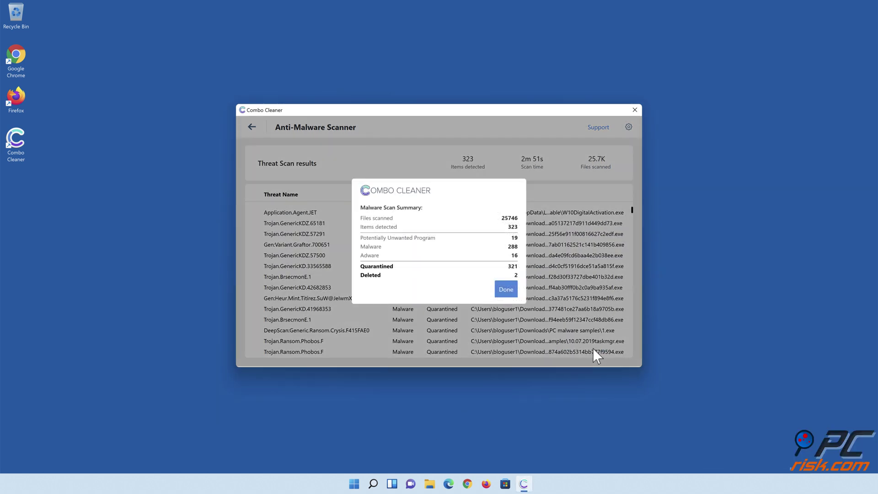
{"action": "left_click", "coordinate": [505, 293]}
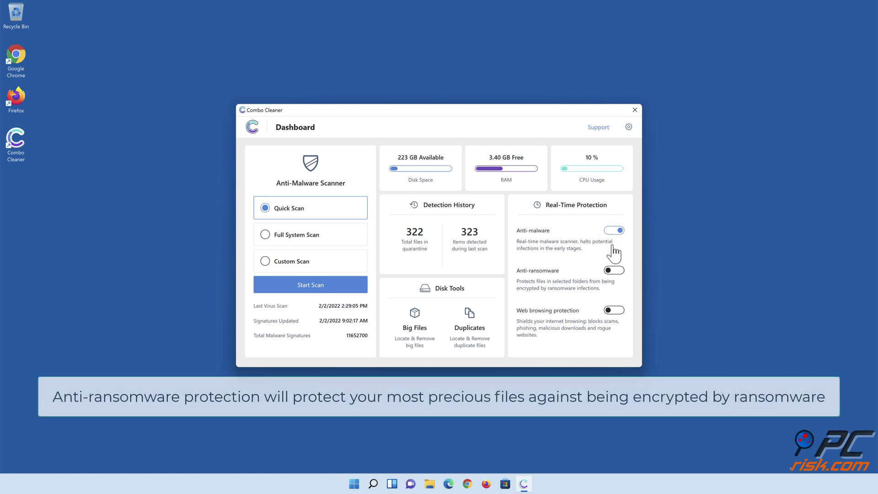
Step: Enable Anti-ransomware protection and add the Documents folder from the Documents library as a protected folder
{"action": "left_click", "coordinate": [614, 271]}
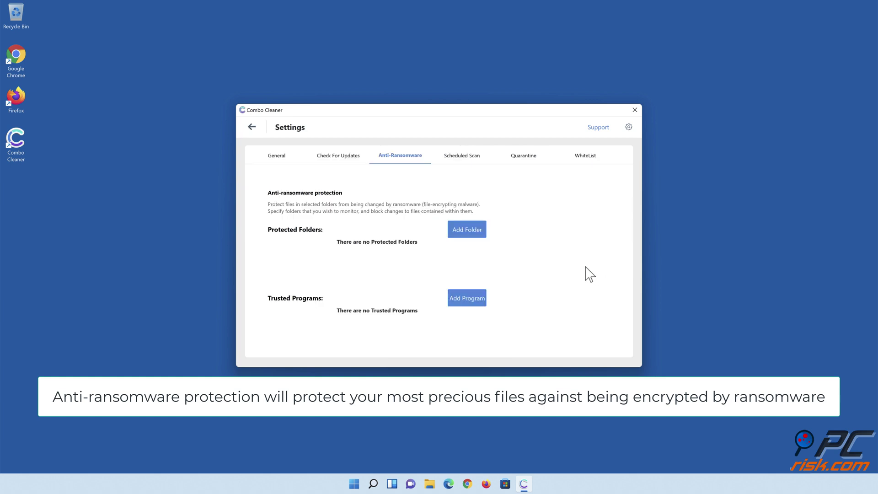
{"action": "left_click", "coordinate": [468, 234]}
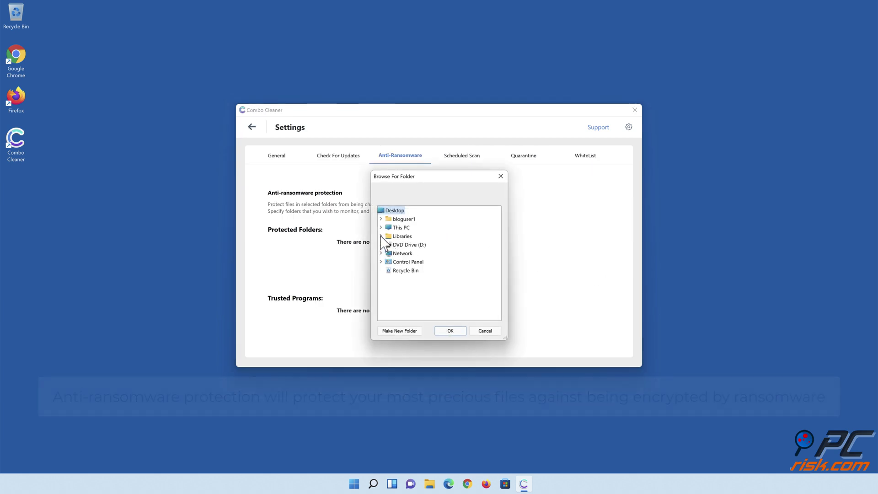
{"action": "left_click", "coordinate": [380, 236]}
{"action": "left_click", "coordinate": [389, 253]}
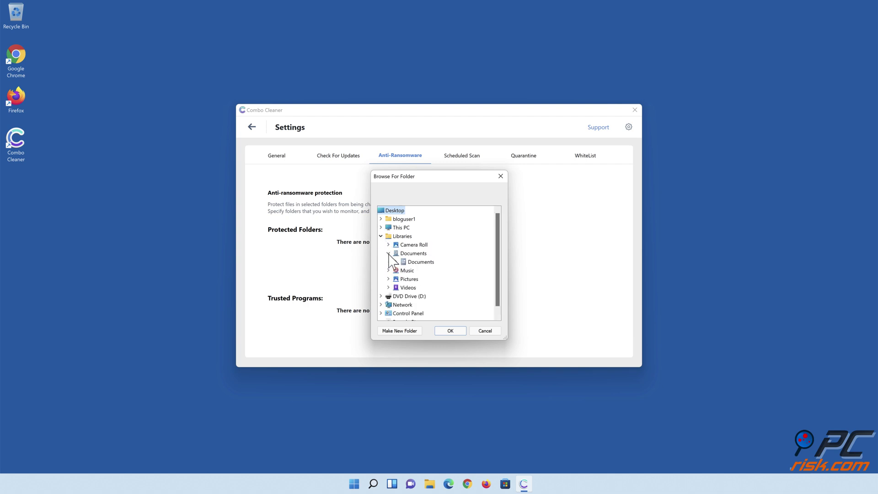
{"action": "left_click", "coordinate": [413, 263]}
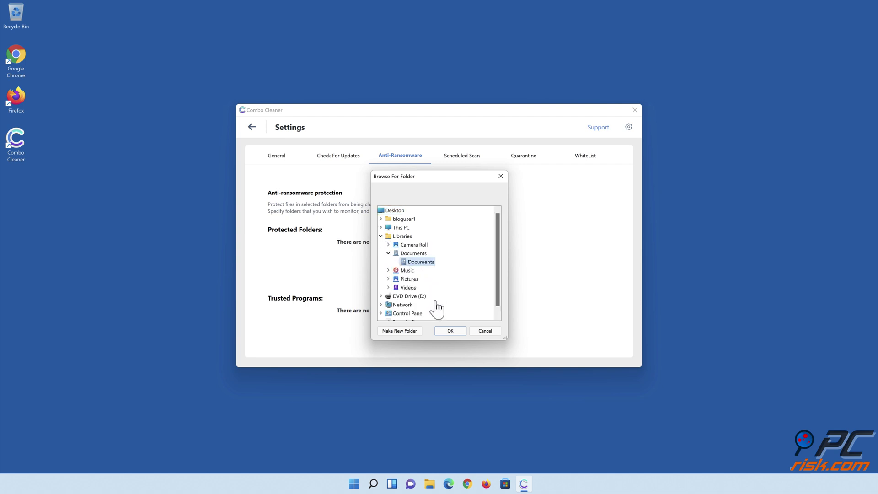
{"action": "left_click", "coordinate": [450, 331]}
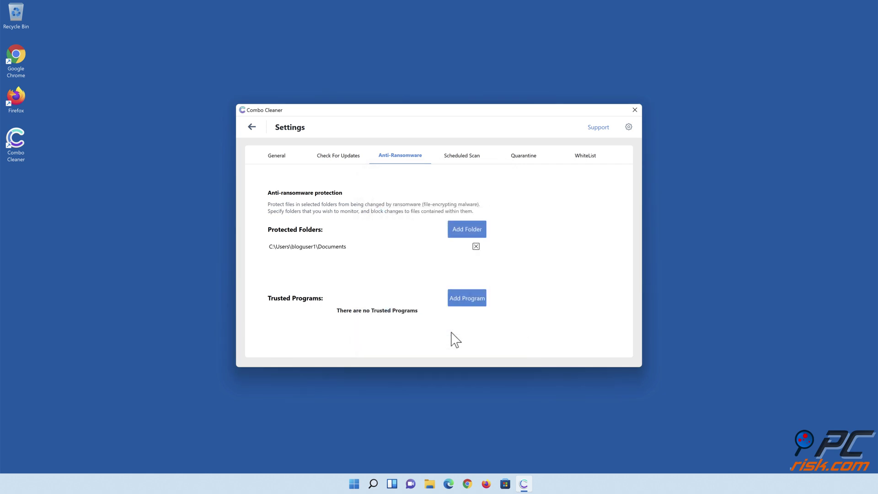
Step: Return to the dashboard, enable Web browsing protection and close Combo Cleaner
{"action": "left_click", "coordinate": [252, 127]}
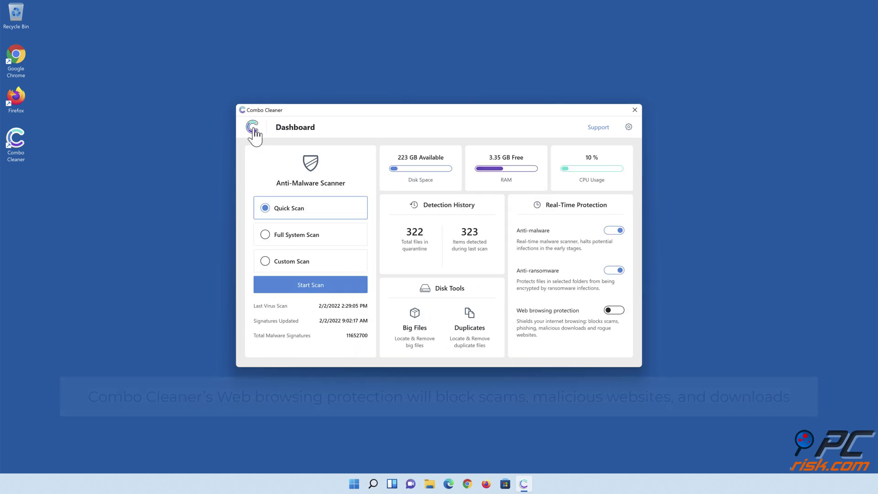
{"action": "left_click", "coordinate": [614, 314]}
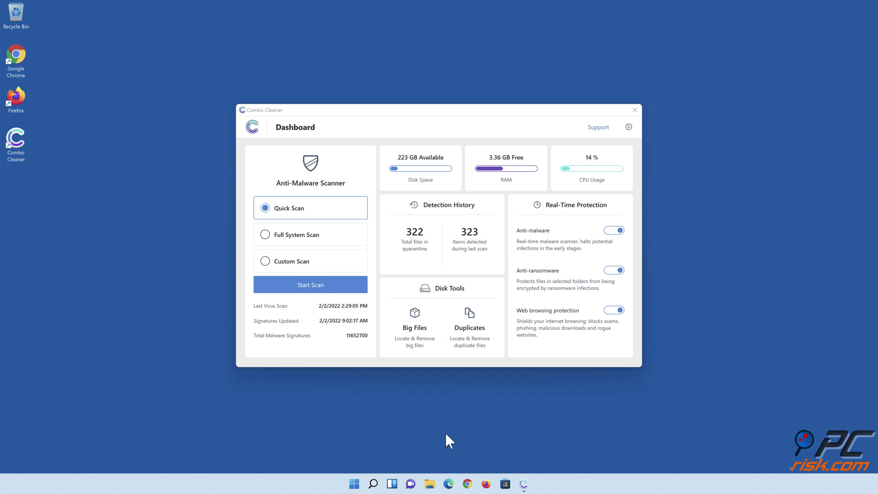
{"action": "left_click", "coordinate": [635, 110]}
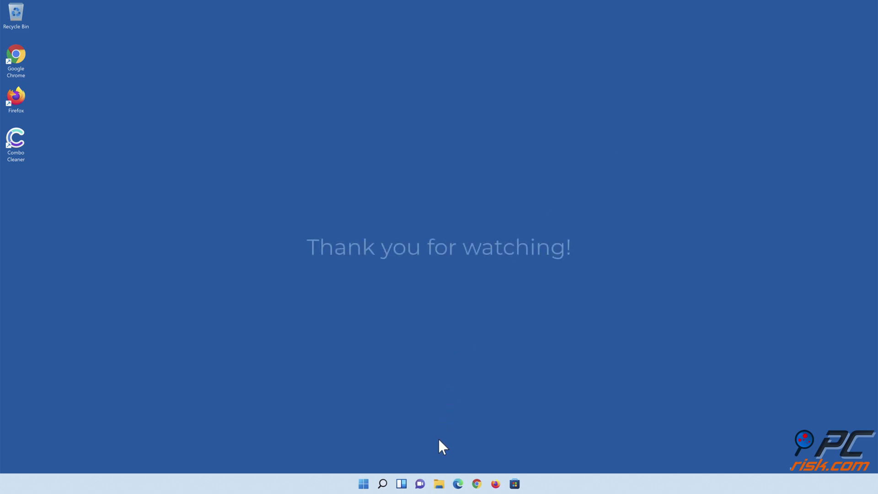